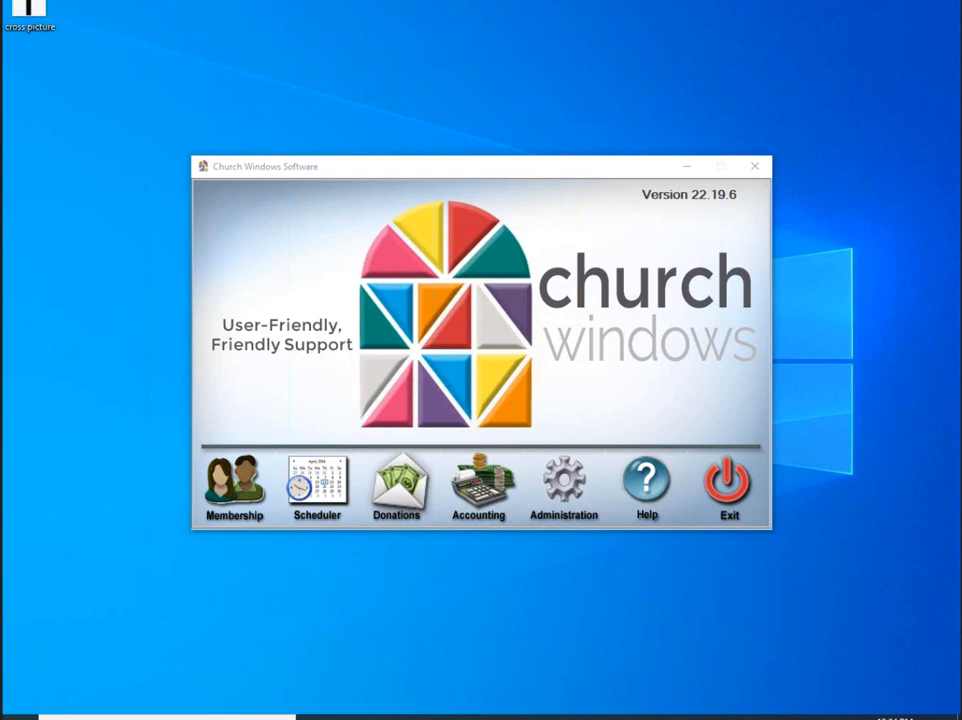
Step: Open the Donations module and start a new donation statement run
left_click(402, 483)
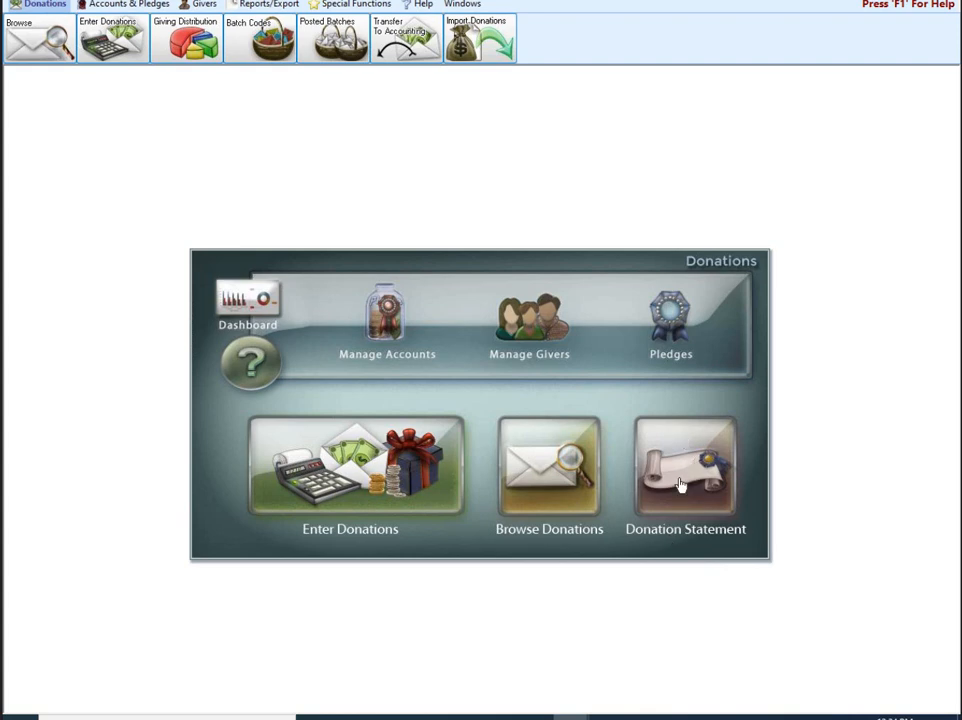
left_click(250, 5)
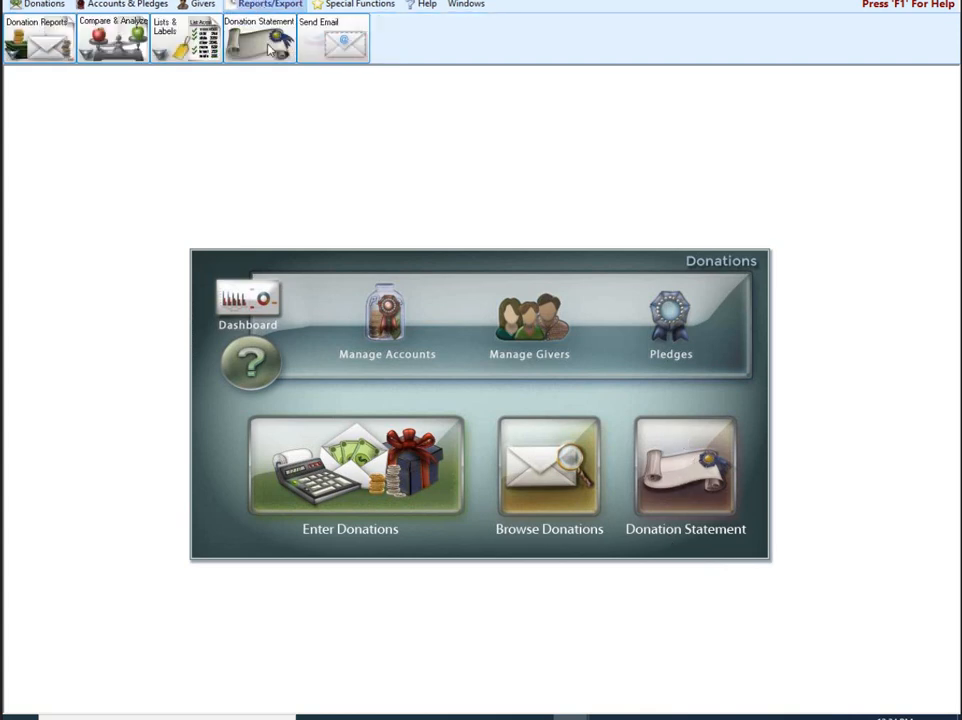
left_click(262, 44)
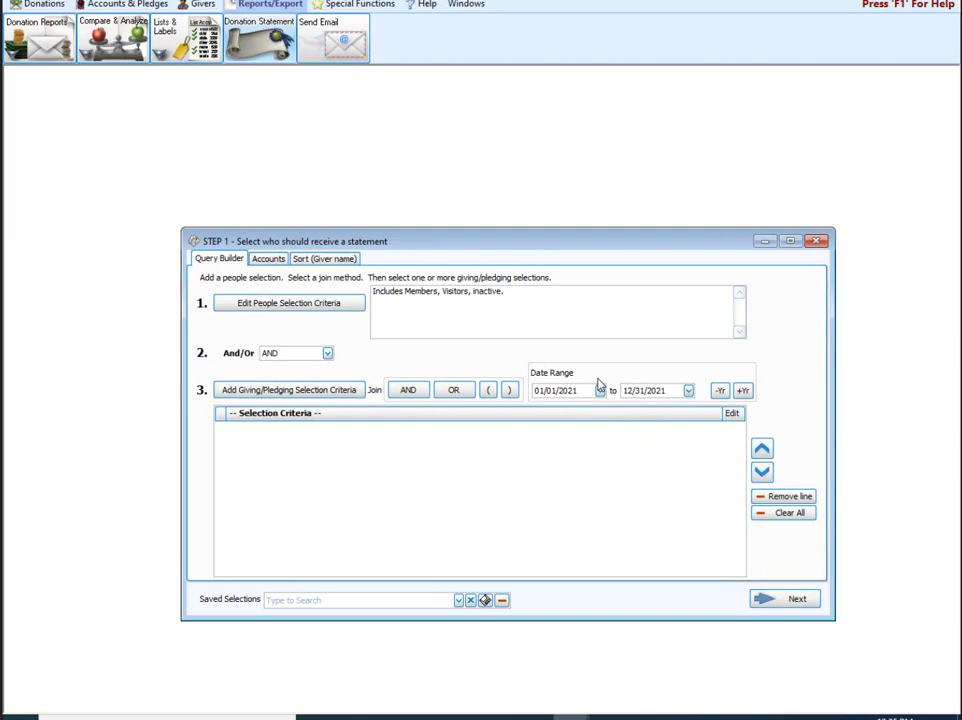
Step: Review the people selection and sort order for the statement recipients, and continue to the statement layout stage
left_click_drag(514, 295, 466, 293)
left_click(342, 259)
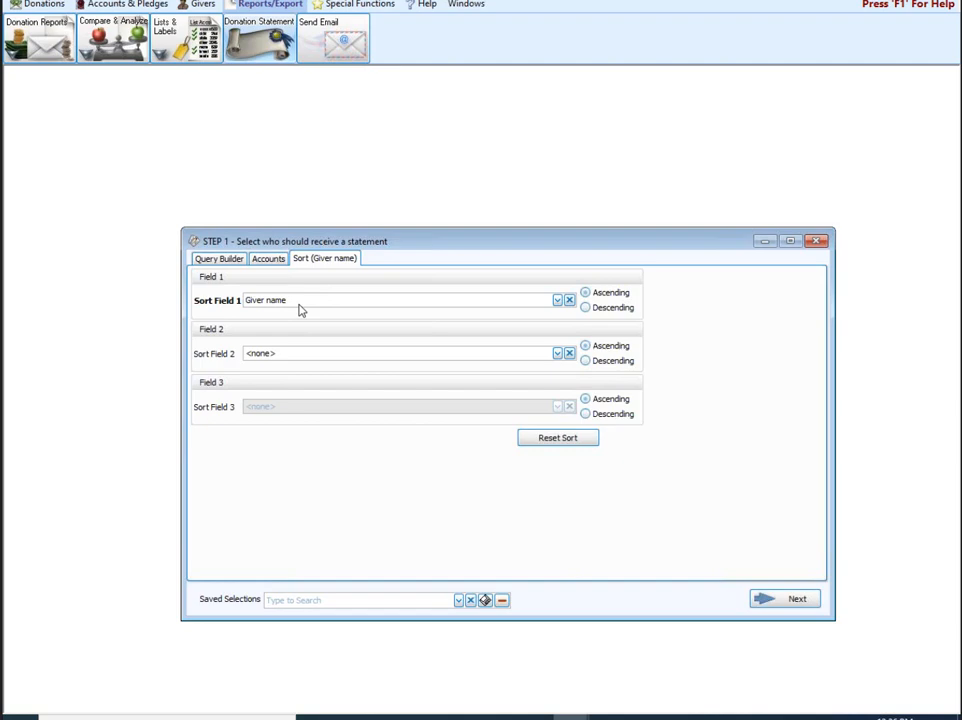
left_click(790, 598)
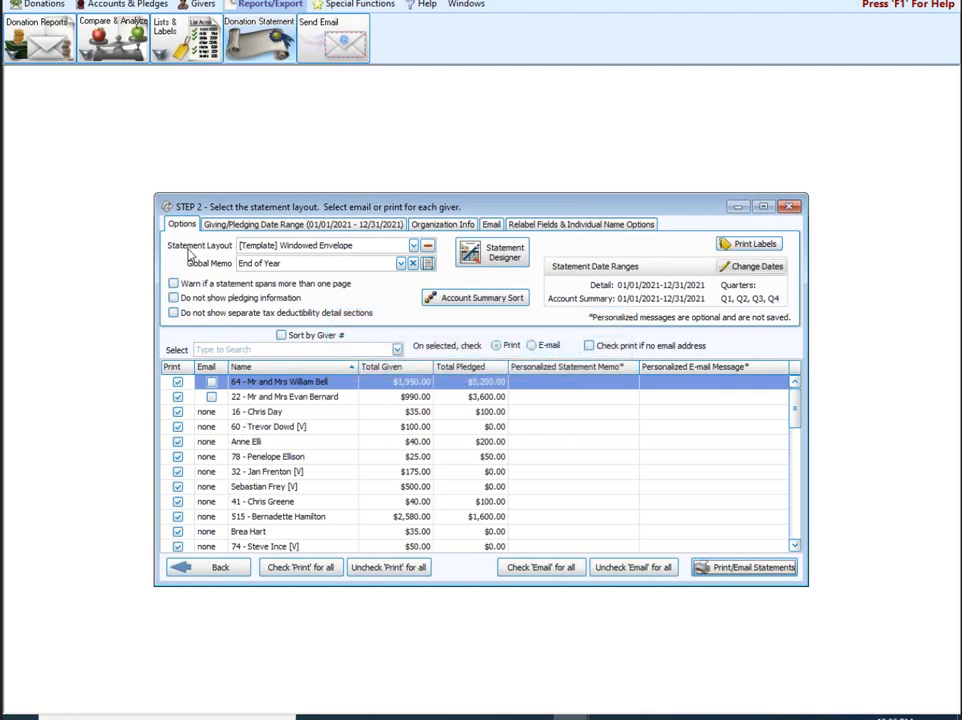
Step: Choose the [Template] Windowed Envelope statement layout and open it in the Statement Designer
left_click(413, 246)
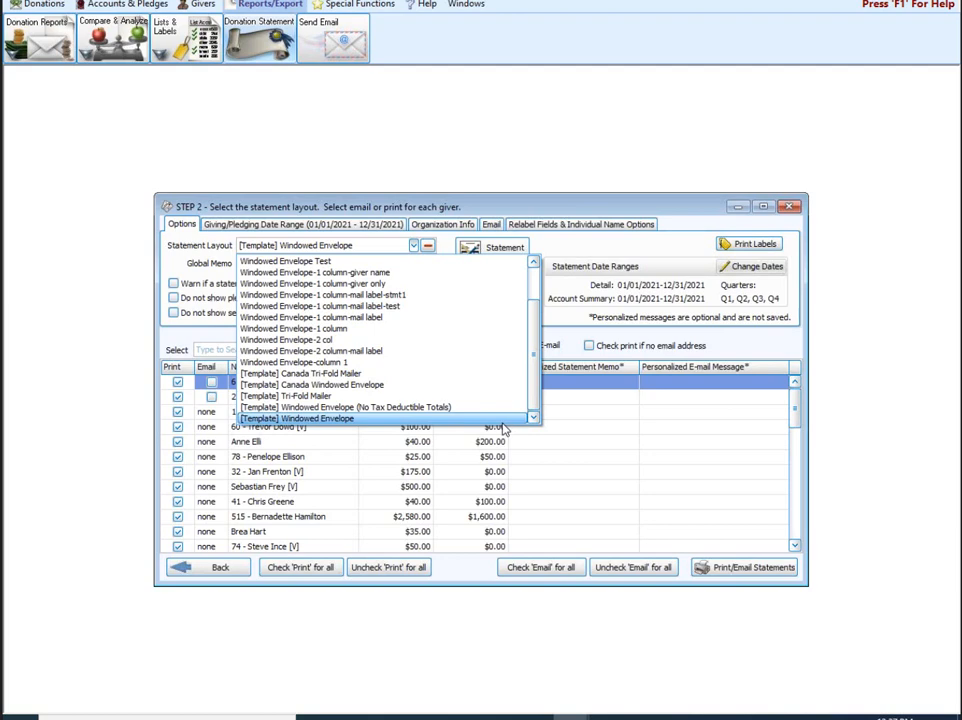
left_click(339, 419)
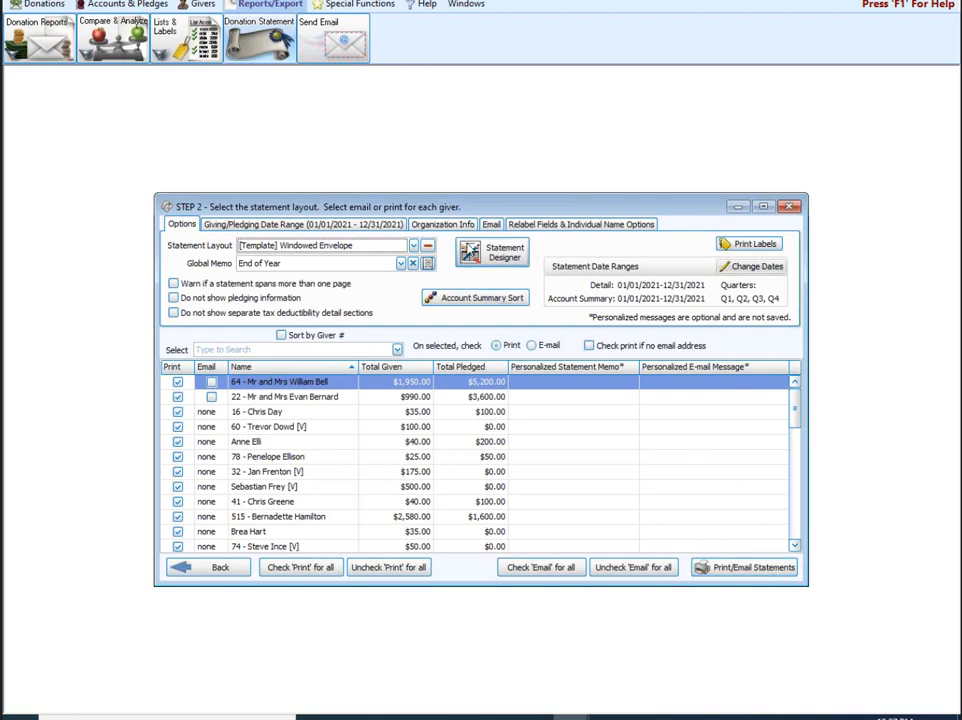
left_click(503, 253)
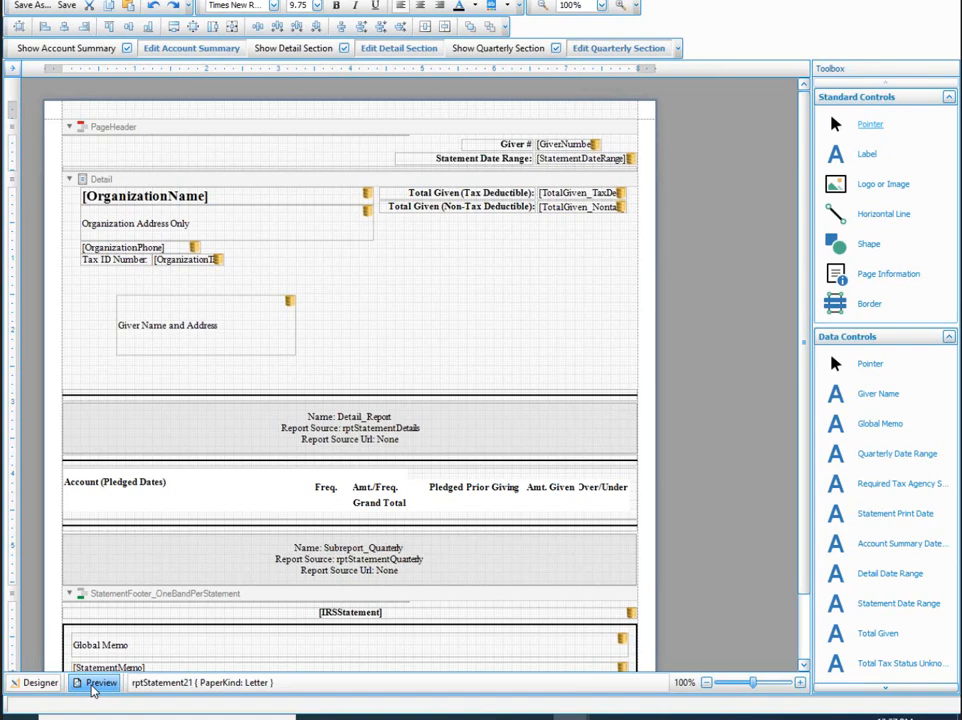
Step: Preview the sample statements, examine the header, donation details, account summary and memo footer, and return to the design view
left_click(97, 685)
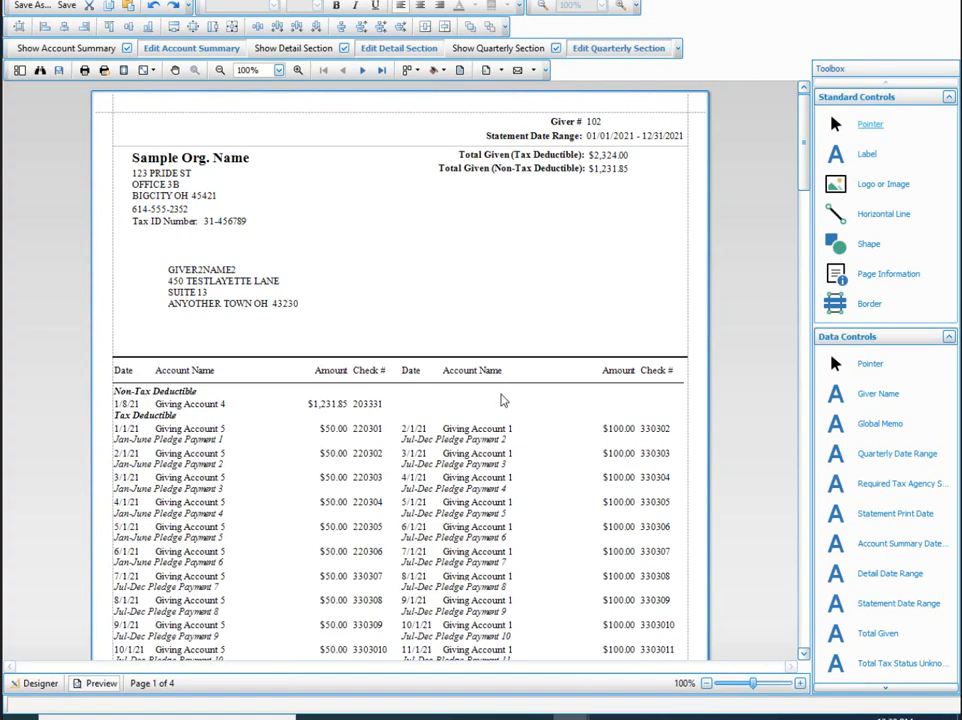
scroll(503, 401, "down", 3)
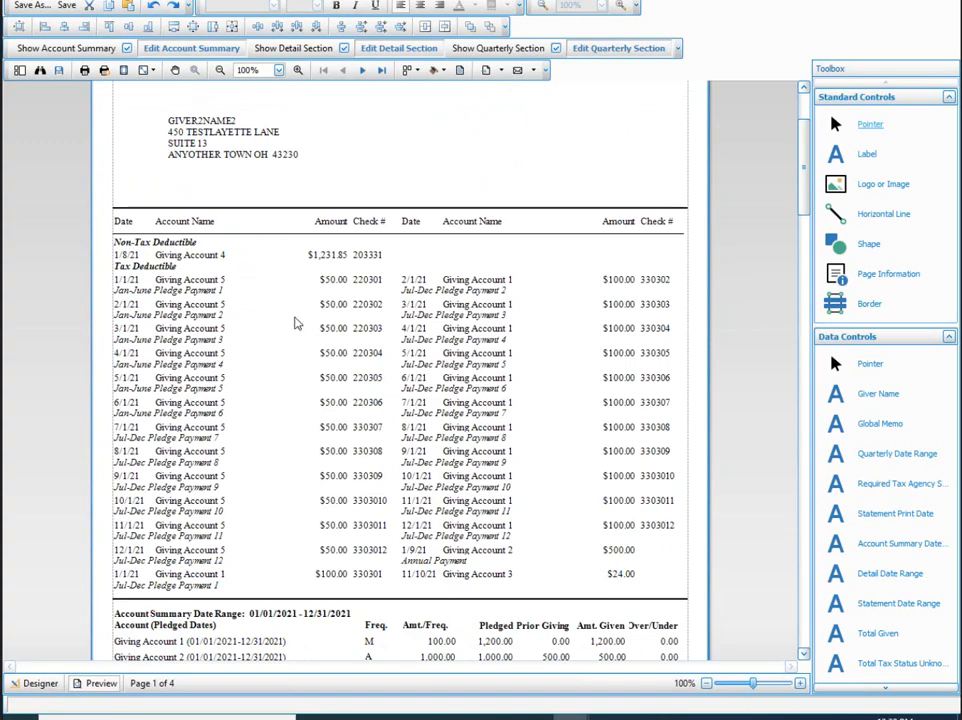
scroll(296, 322, "up", 1)
scroll(296, 322, "up", 2)
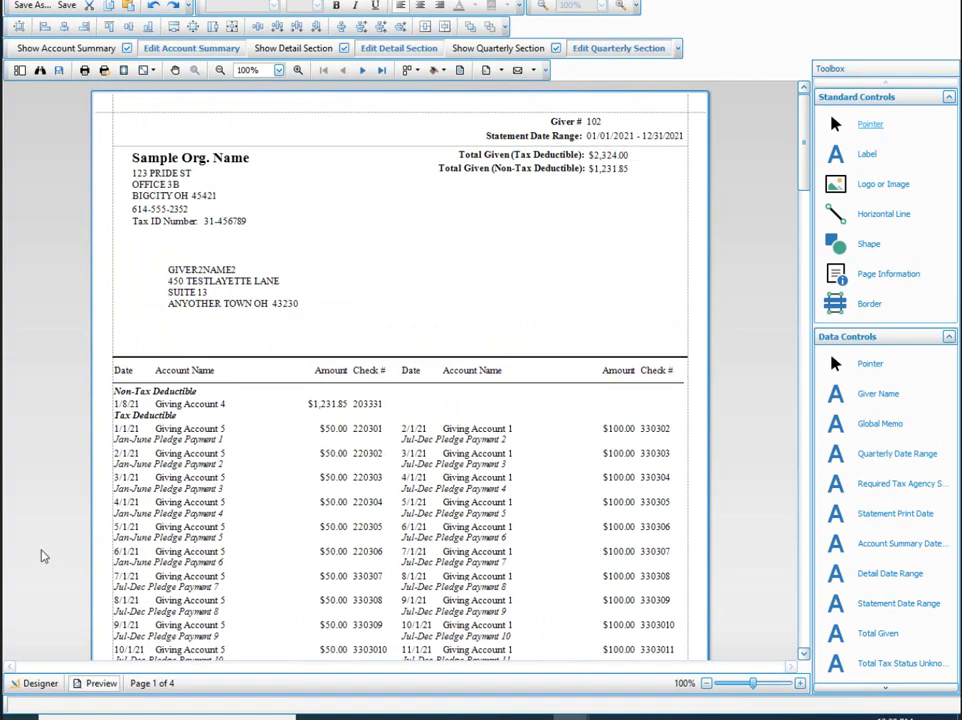
scroll(189, 262, "down", 3)
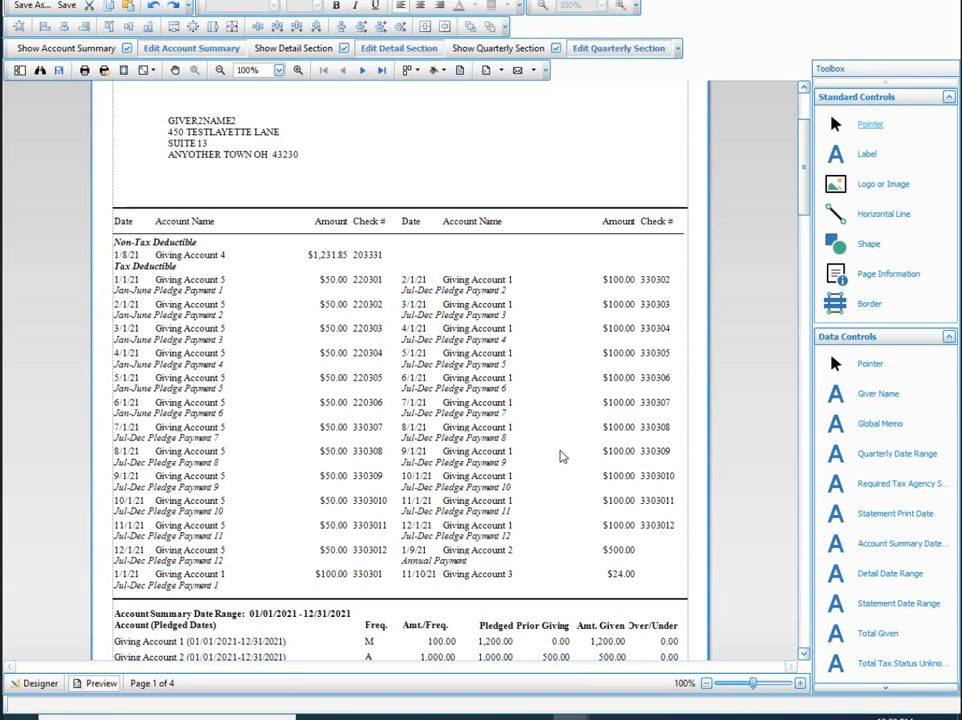
scroll(560, 456, "down", 1)
scroll(560, 458, "down", 4)
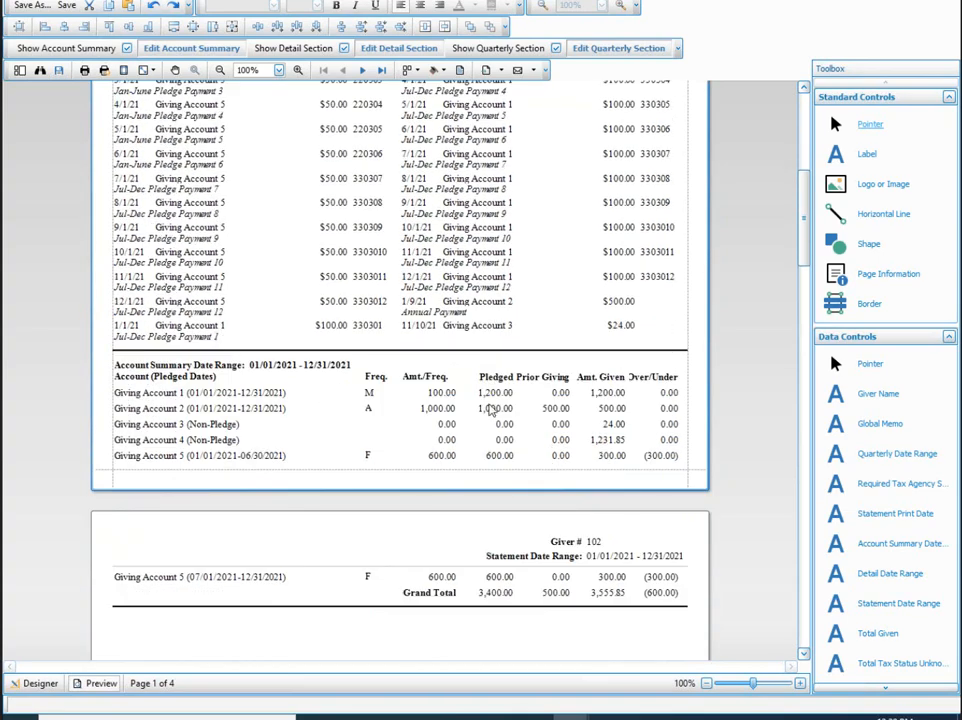
scroll(492, 408, "down", 2)
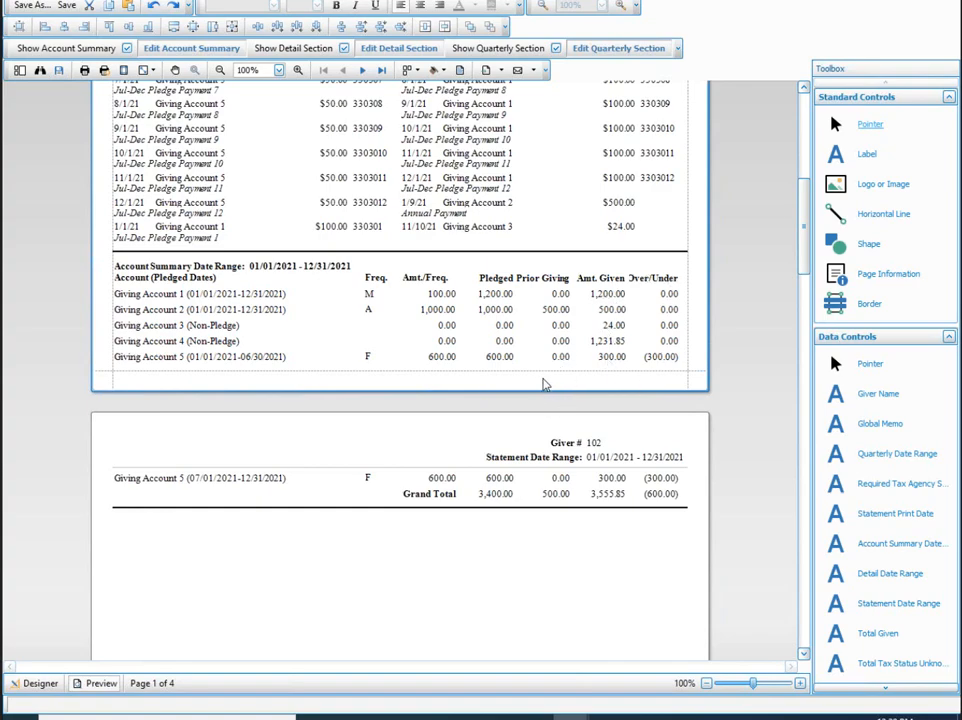
scroll(554, 369, "down", 10)
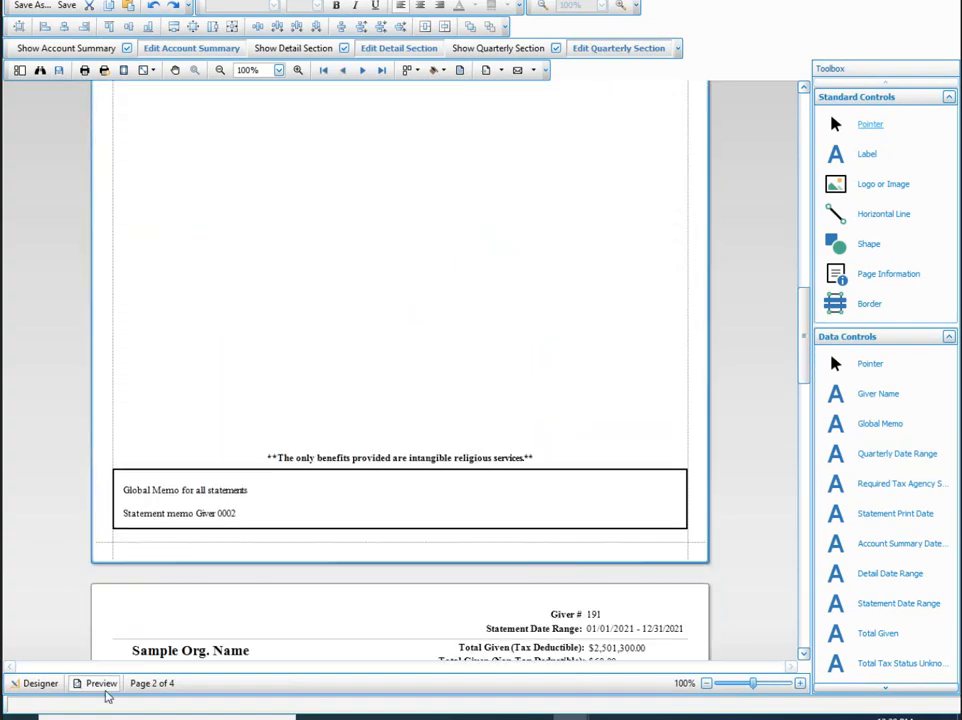
scroll(145, 601, "down", 12)
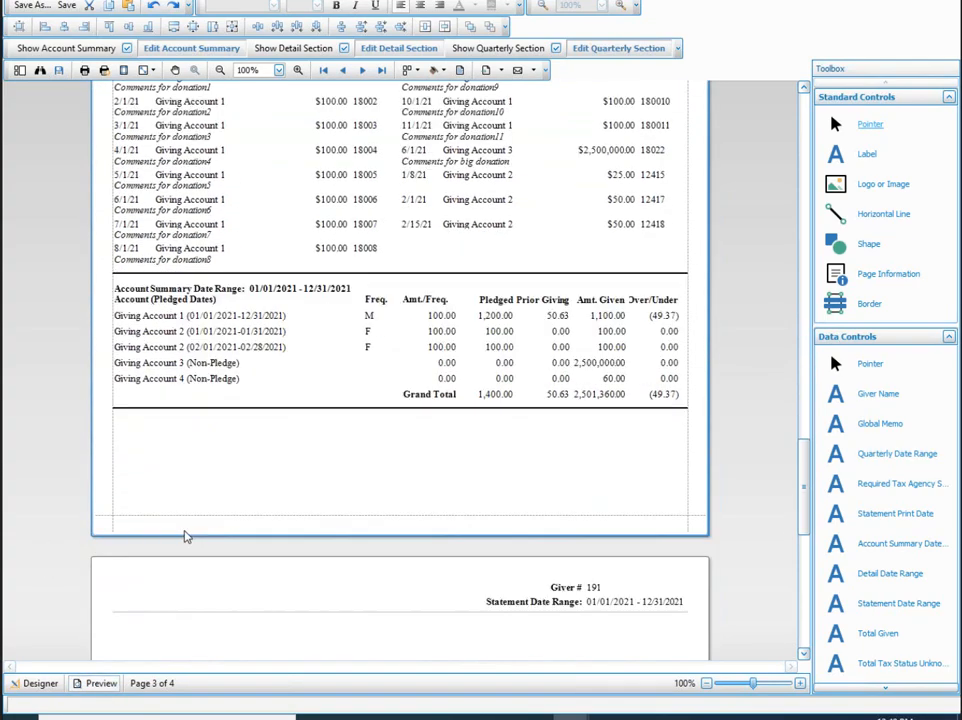
left_click(40, 683)
Step: Select the quarterly subreport below the account summary, hide the quarterly section and show it again
scroll(237, 556, "down", 2)
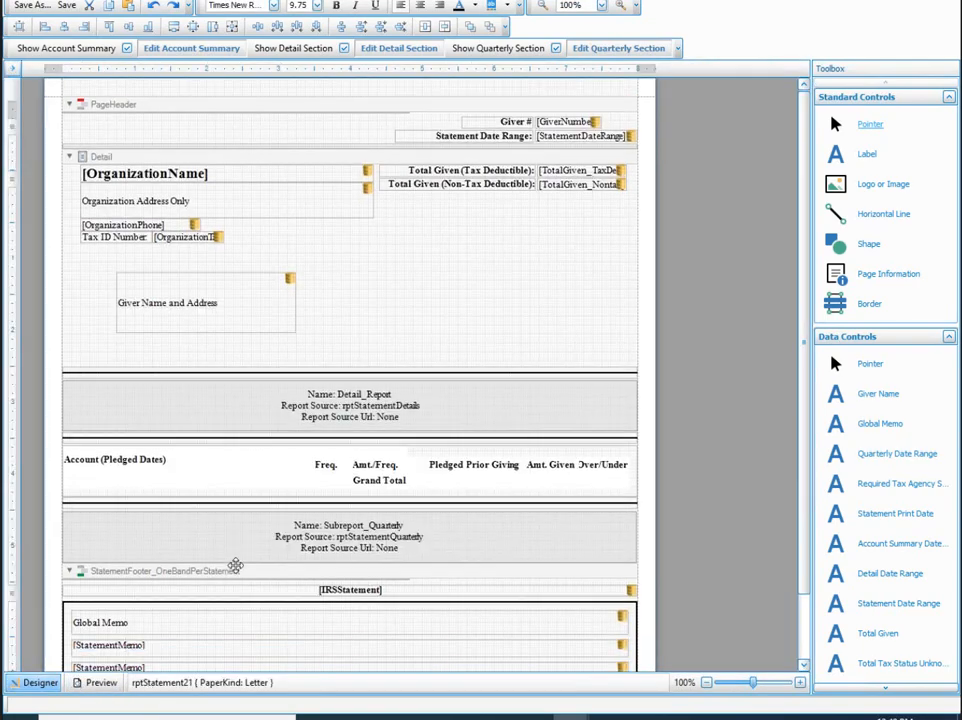
left_click(412, 483)
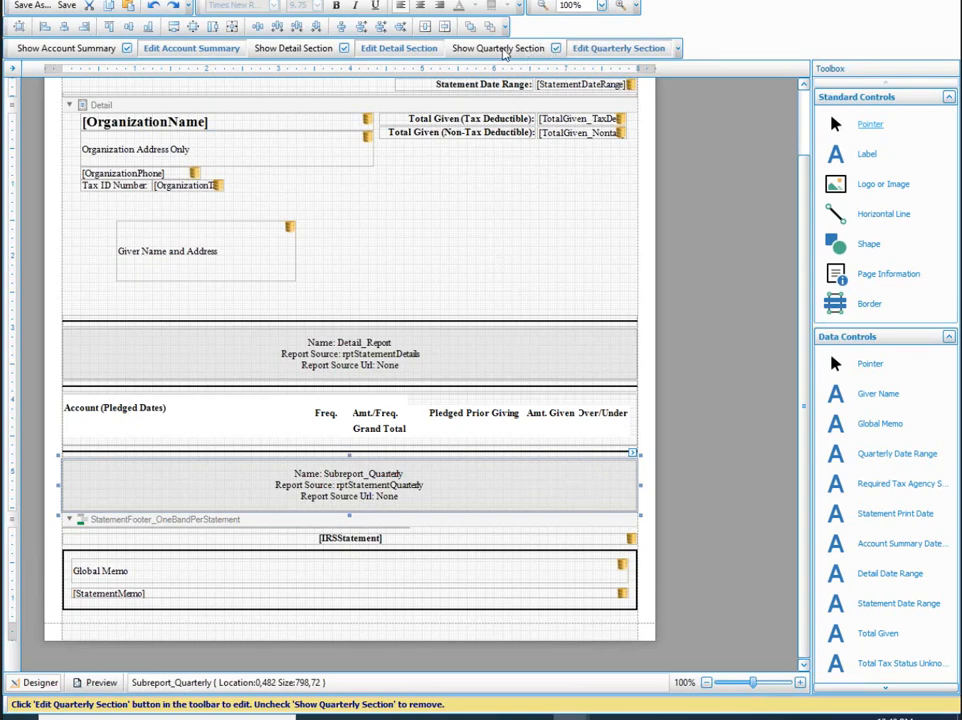
left_click(555, 48)
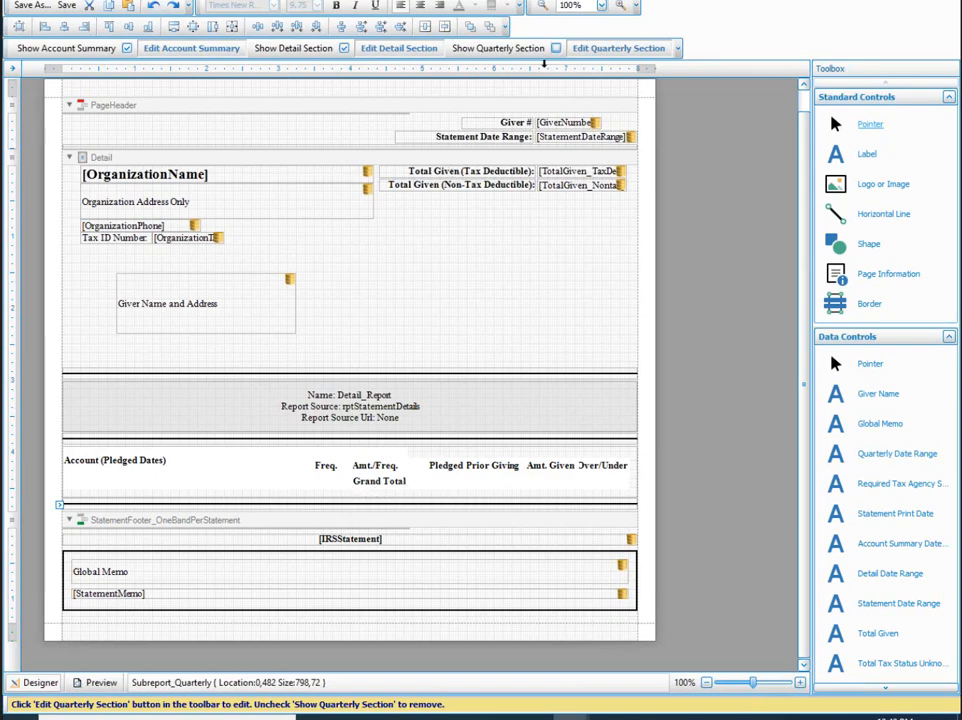
left_click(556, 48)
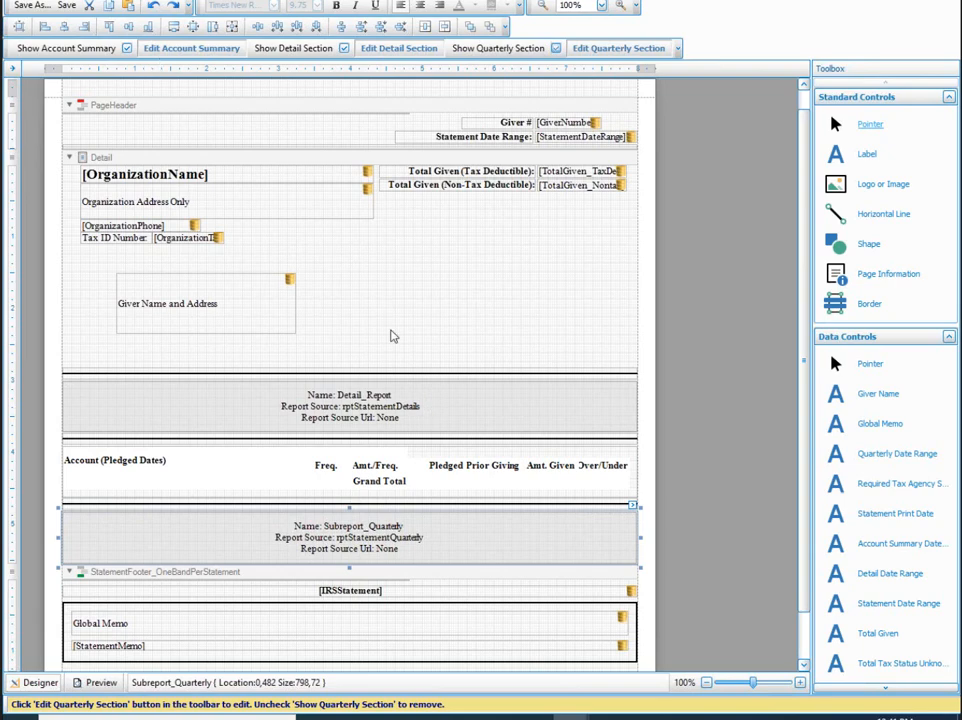
Step: Hide and restore the detail section, and nudge its subreport up slightly to clear the overlap with the line beneath it
left_click(343, 48)
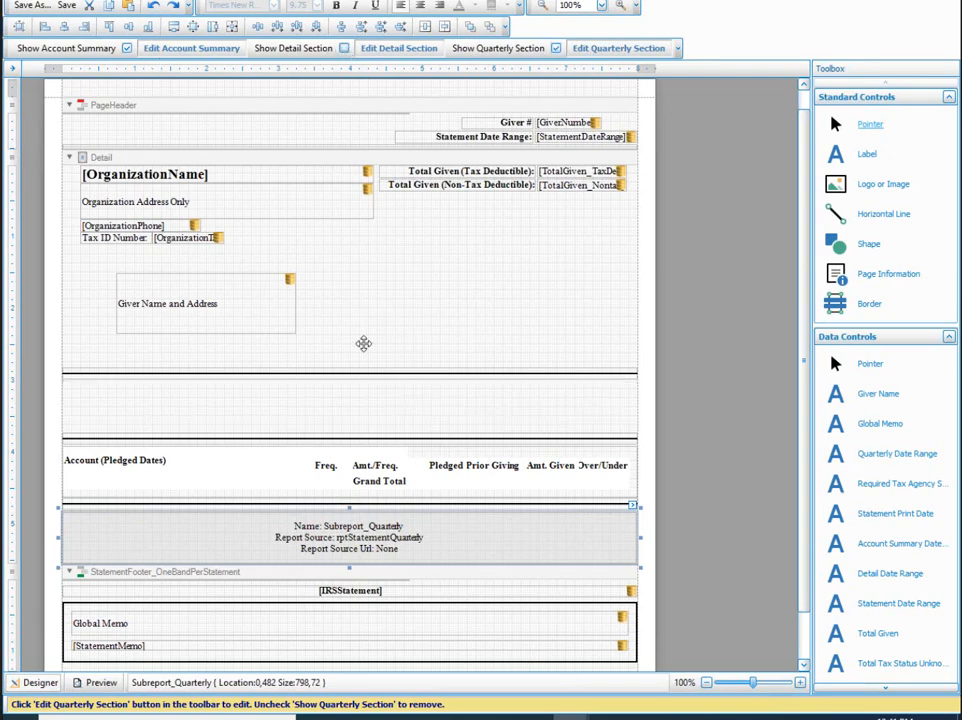
left_click(343, 48)
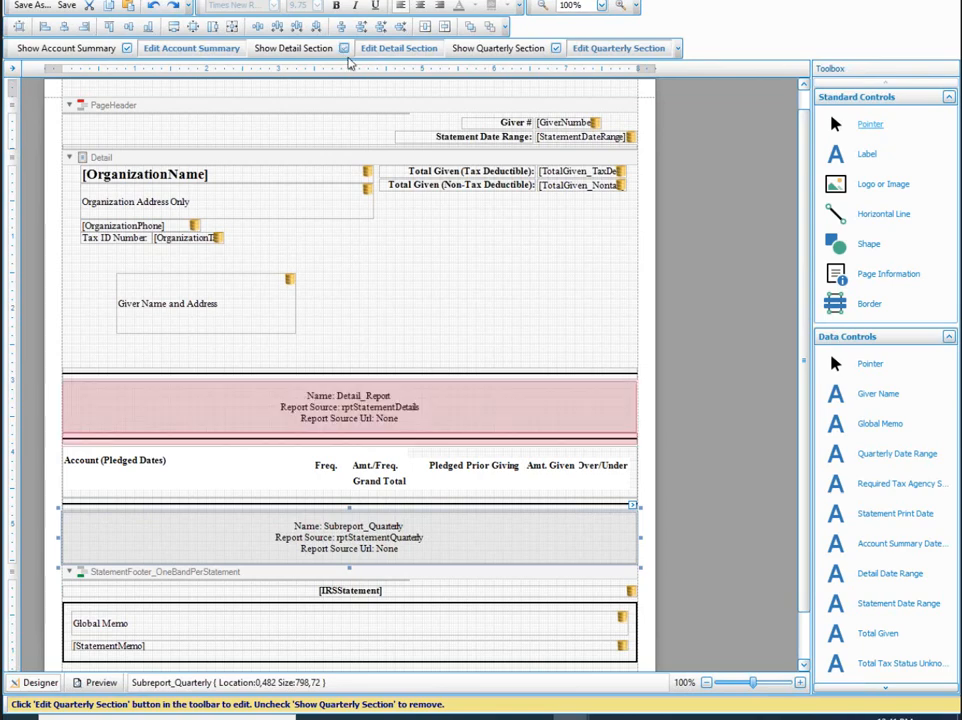
left_click(216, 410)
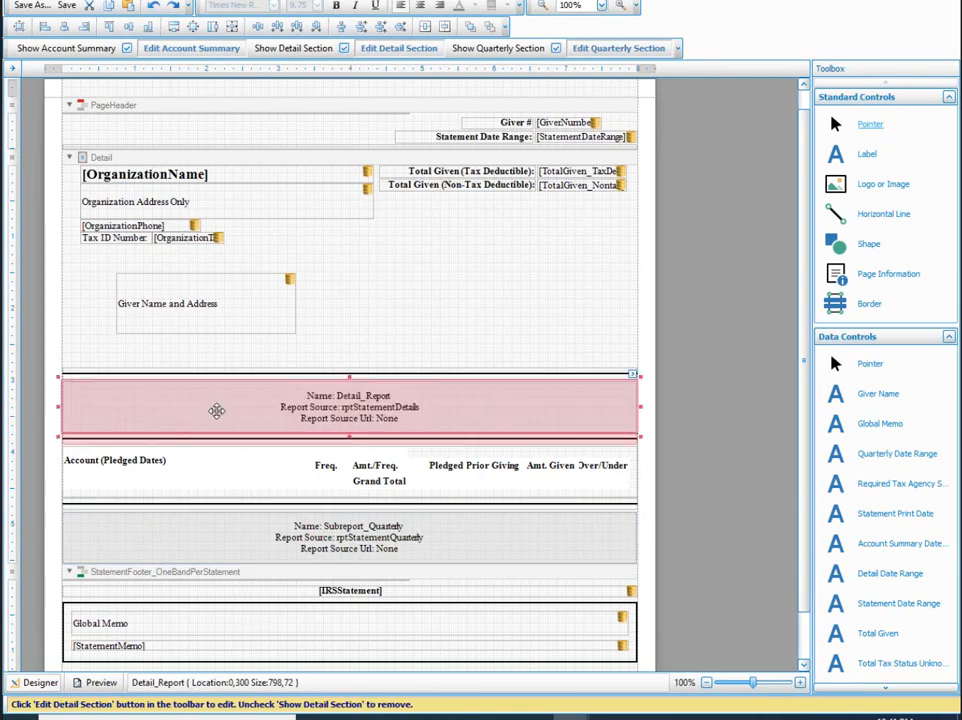
key("Up")
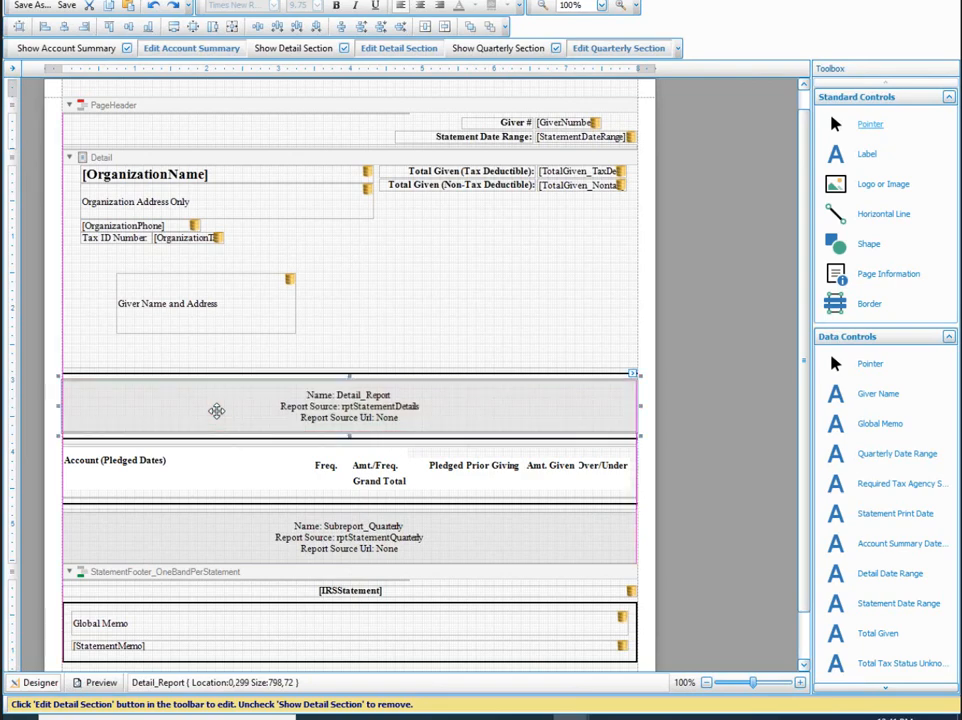
left_click(722, 197)
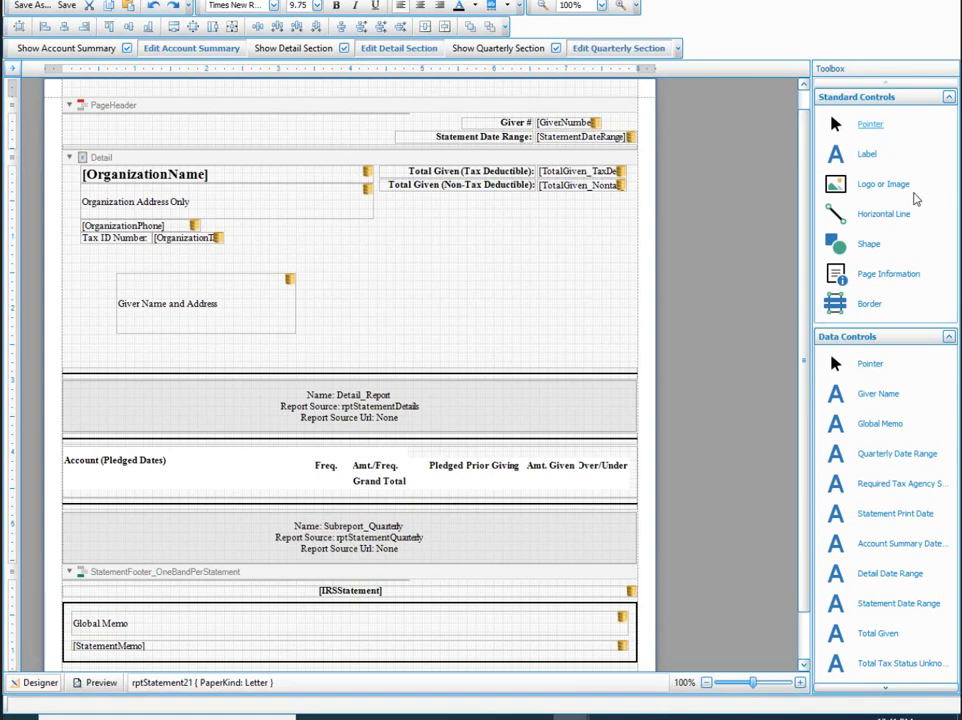
Step: Try moving the Giver Name and Address box to the blank area below the Total Given fields, and undo the move
left_click(204, 306)
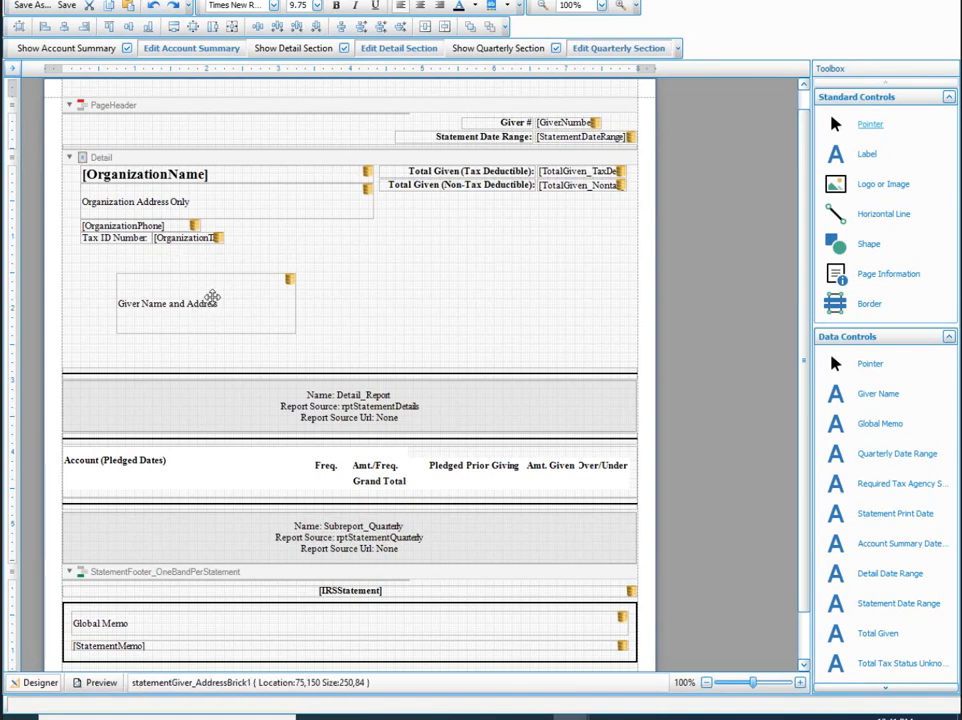
left_click(378, 294)
left_click(183, 302)
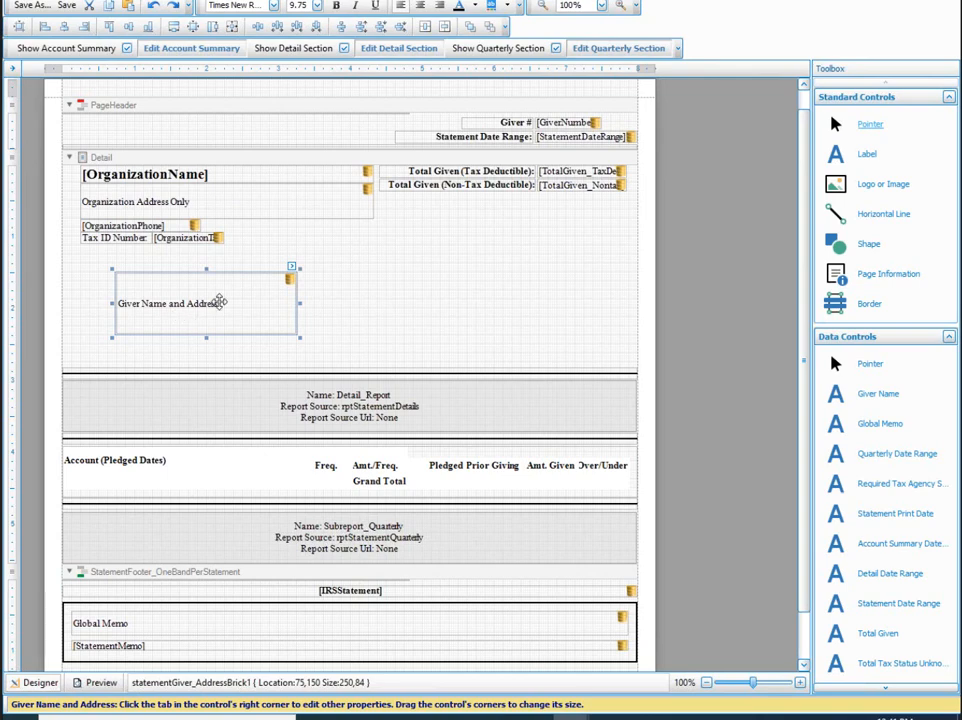
left_click_drag(219, 301, 462, 259)
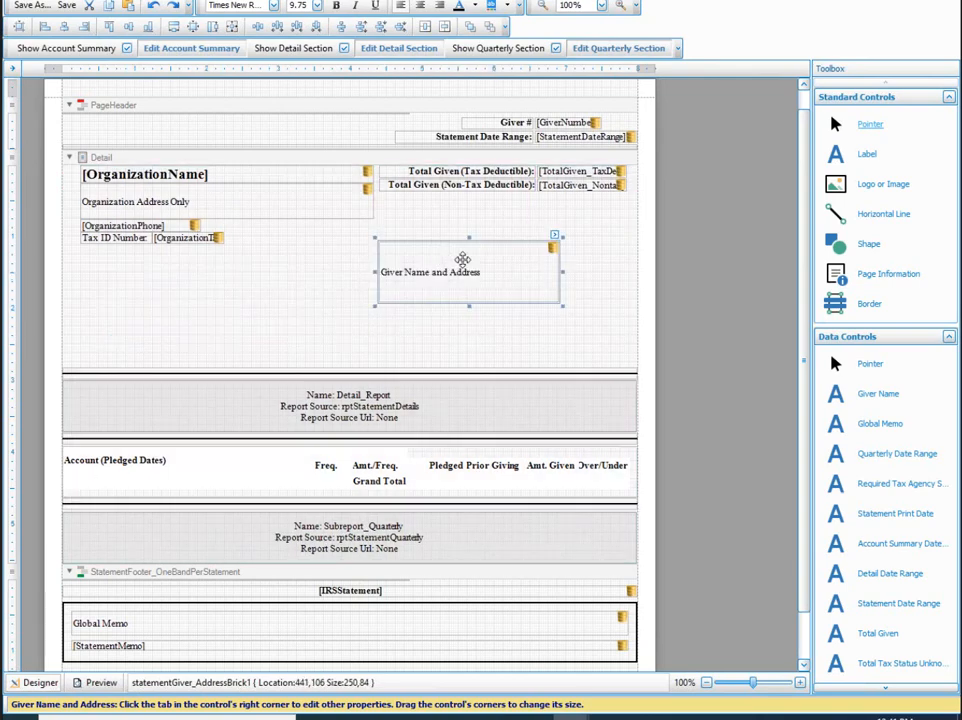
left_click(153, 5)
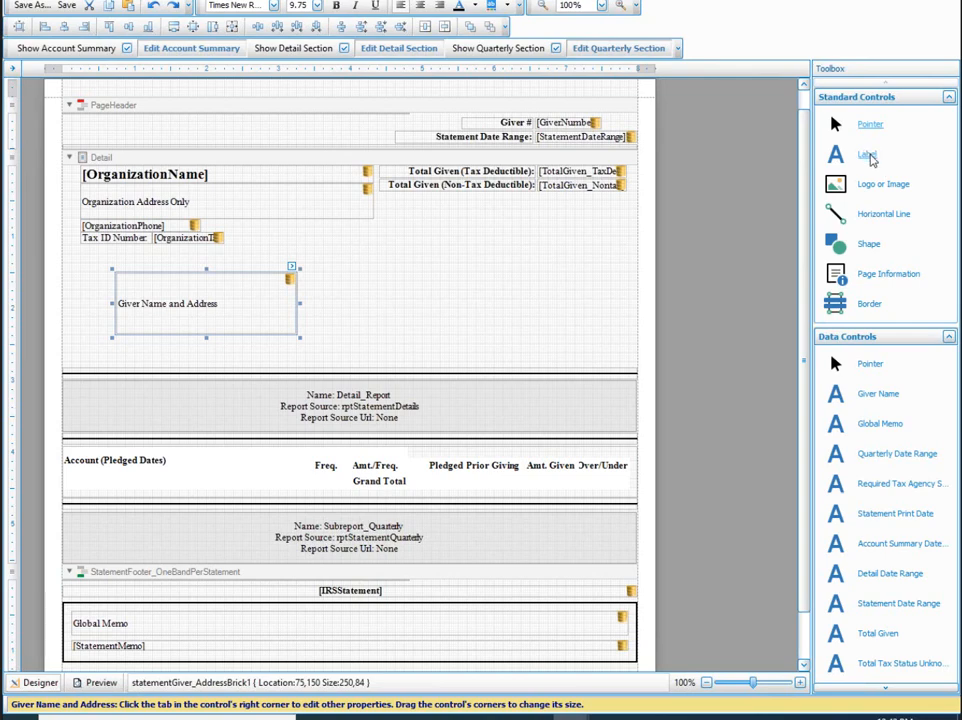
Step: Add a text label reading "Thanks for Giving!" in the blank area beside the giver address box
left_click_drag(868, 157, 447, 270)
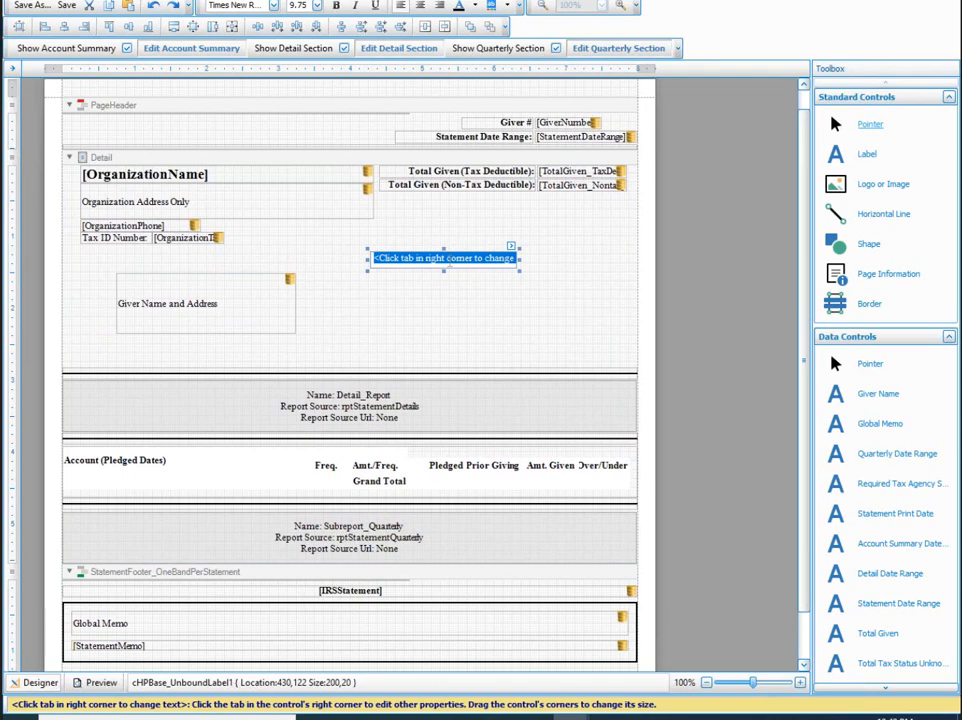
type("Thanks for Giving!")
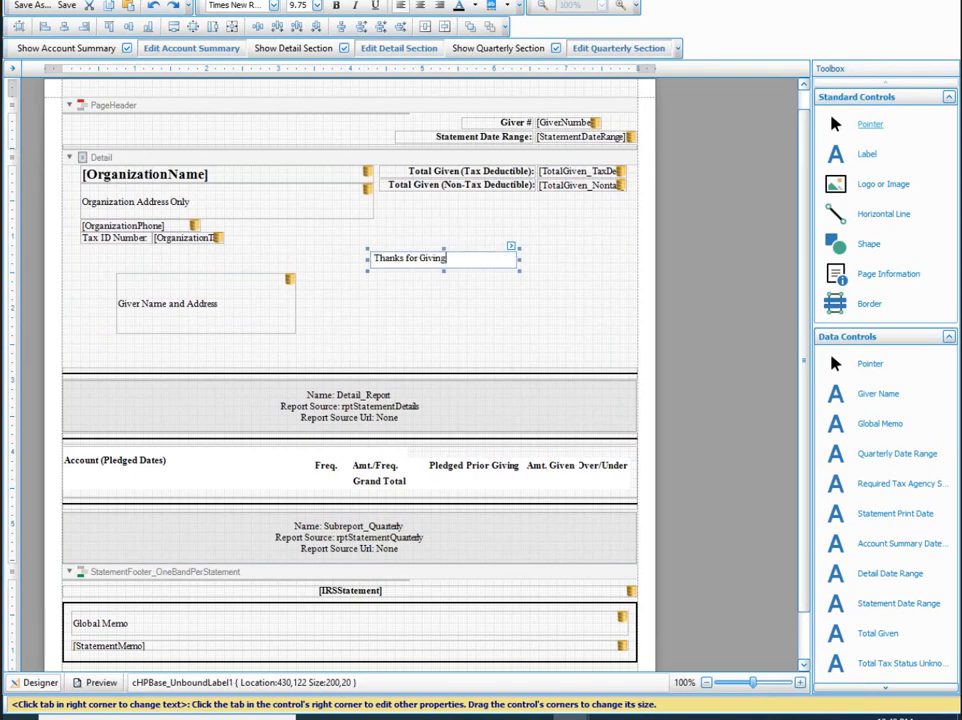
left_click(480, 305)
Step: Narrow the "Thanks for Giving!" label to 112 wide and move it just below the Total Given fields
left_click(442, 264)
left_click_drag(442, 264, 477, 292)
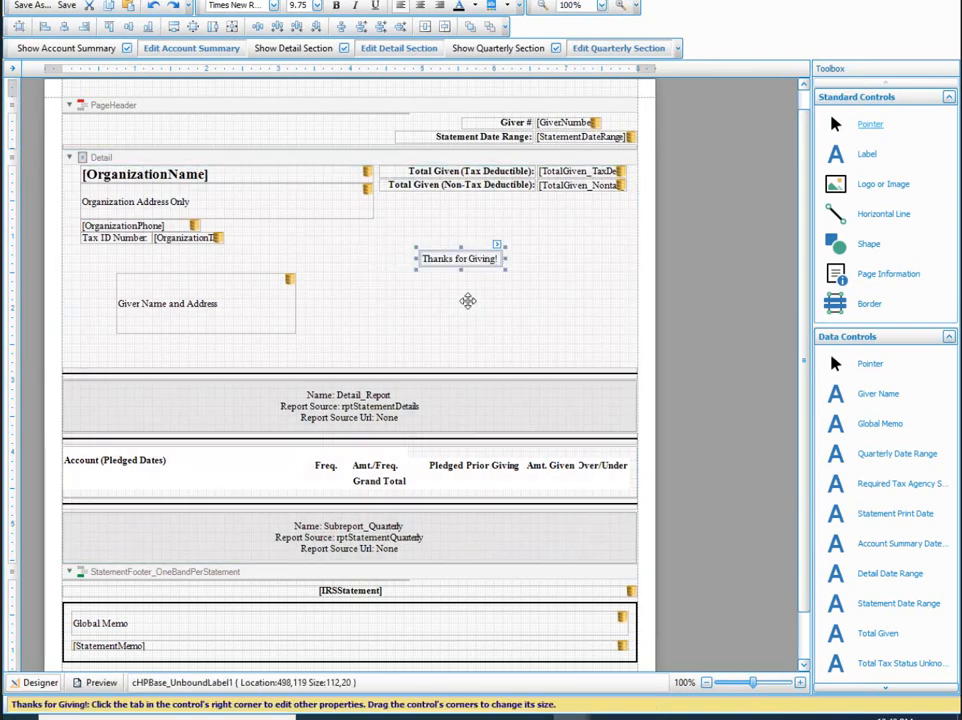
left_click(76, 7)
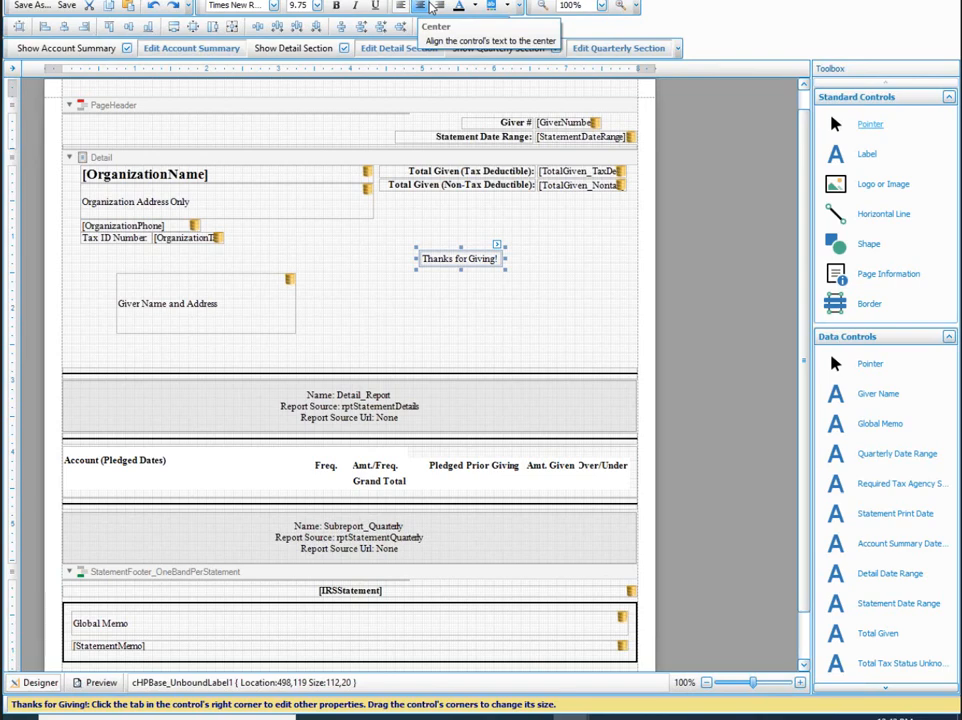
left_click(490, 312)
left_click_drag(487, 257, 546, 224)
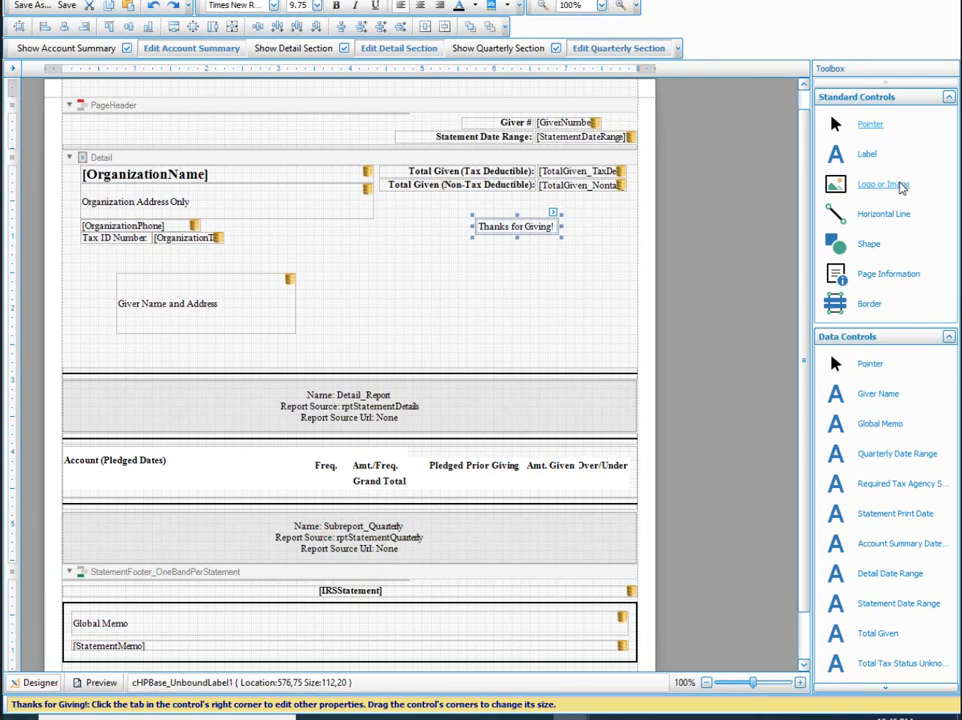
Step: Add a 100 by 100 logo or image box beside the giver address box and view the image and label properties
left_click_drag(903, 187, 370, 292)
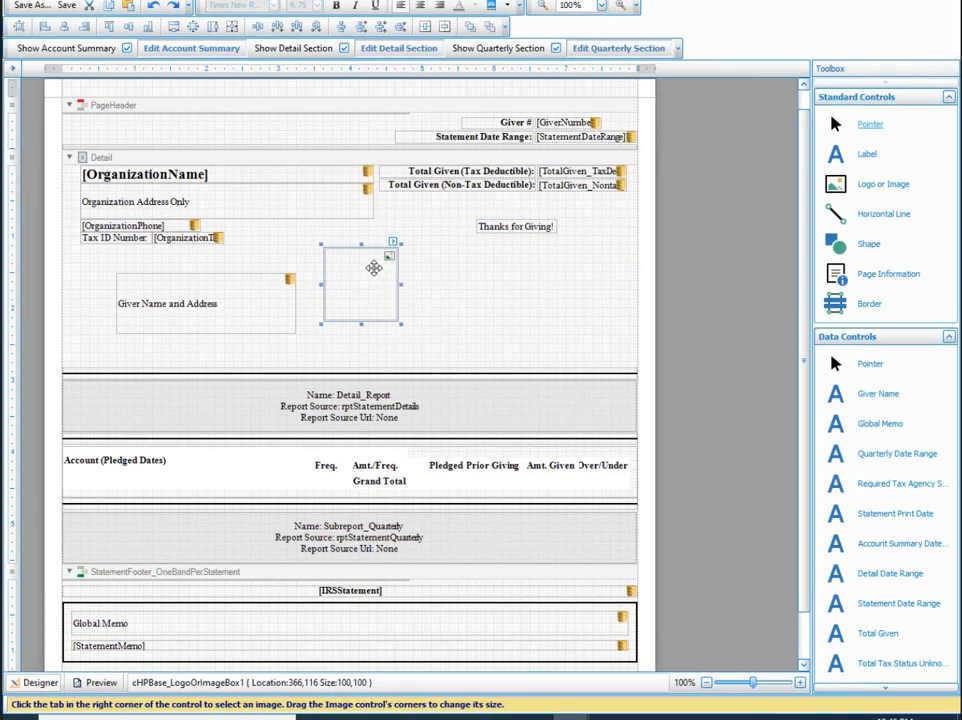
left_click(393, 243)
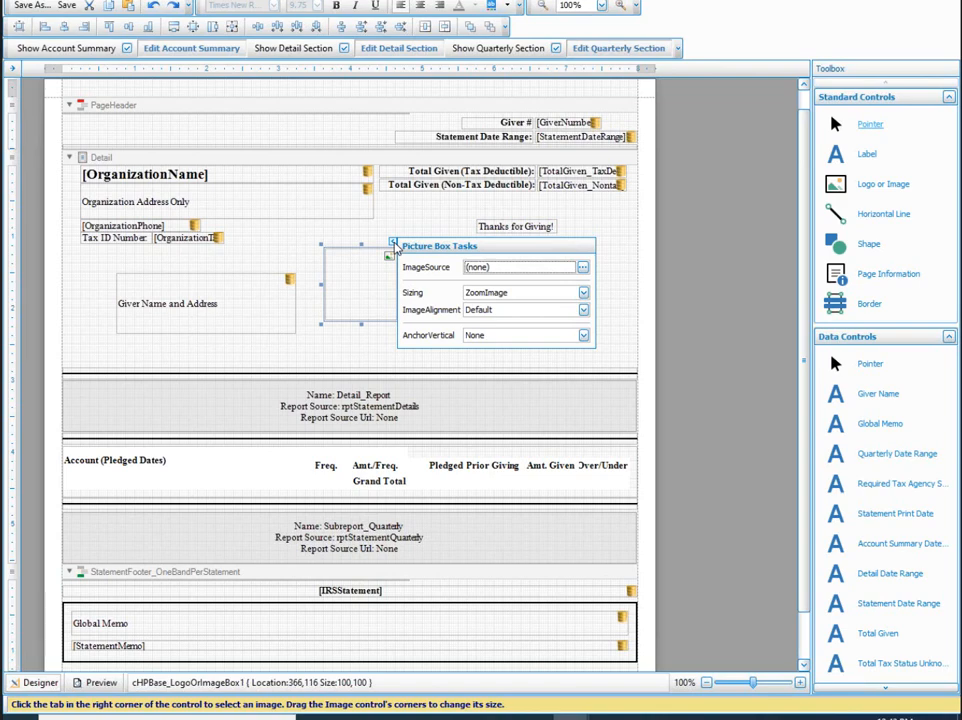
left_click(548, 225)
left_click(553, 213)
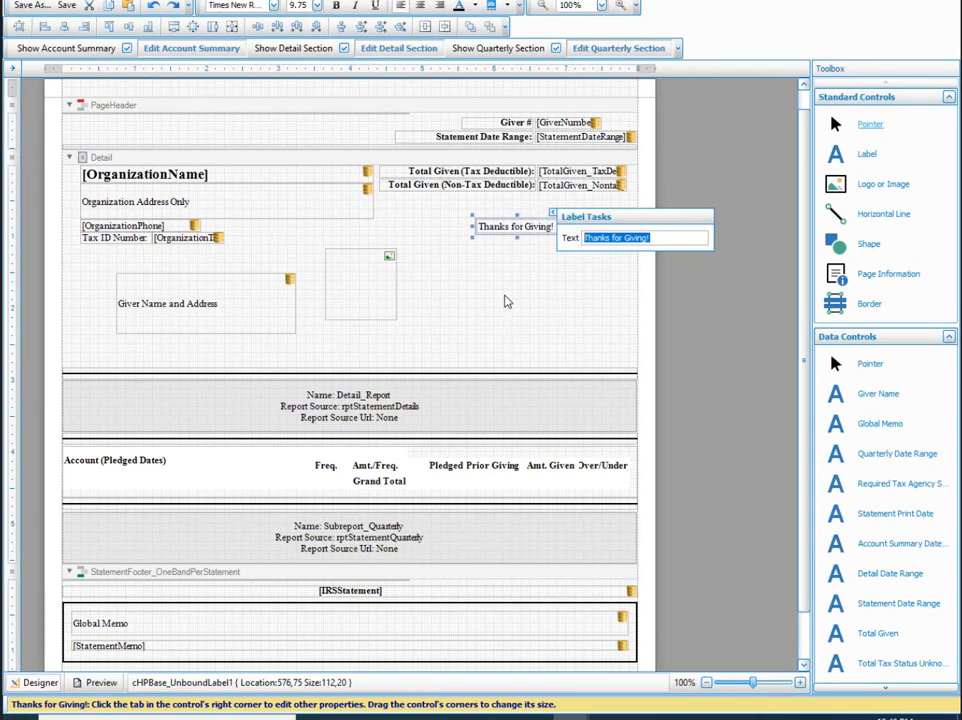
Step: Load the "cross picture" file from the Desktop into the image box beside the Giver Name and Address box
left_click(378, 277)
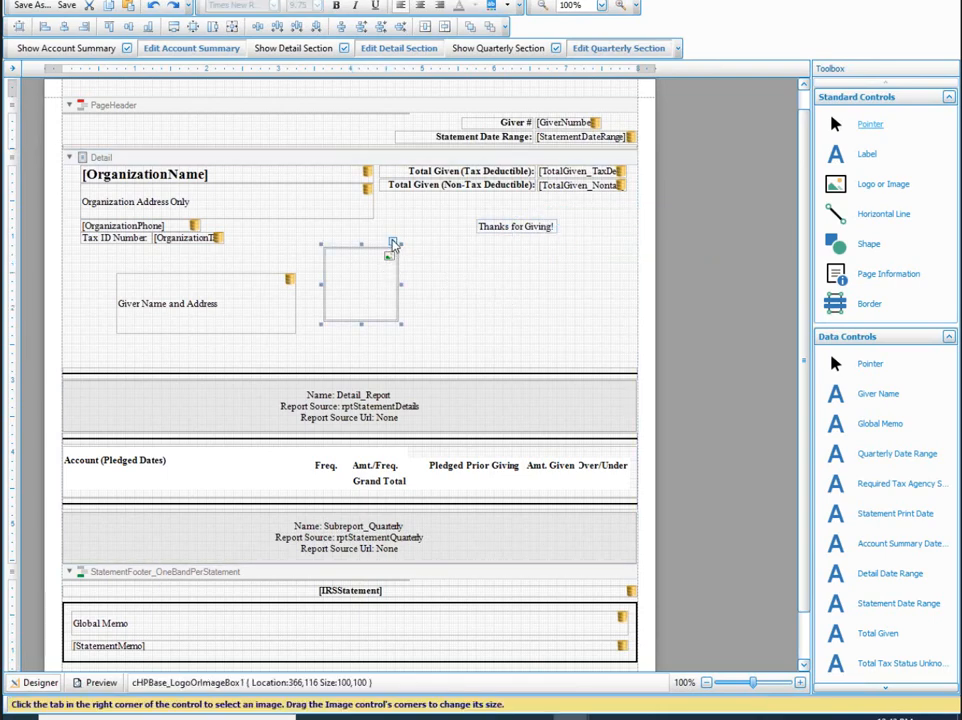
left_click(393, 244)
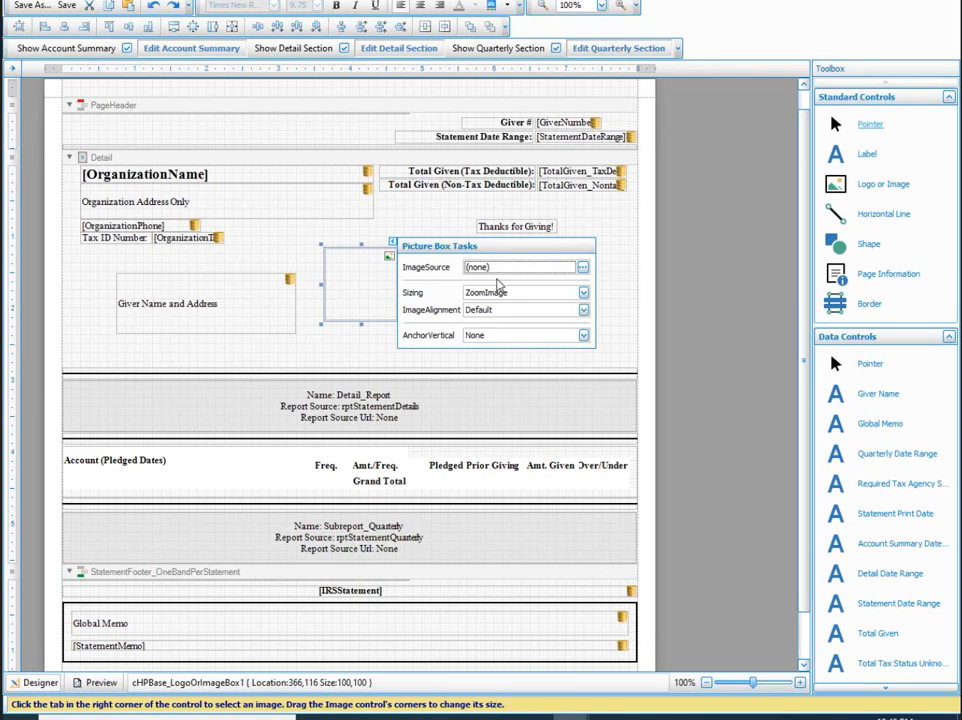
left_click(584, 268)
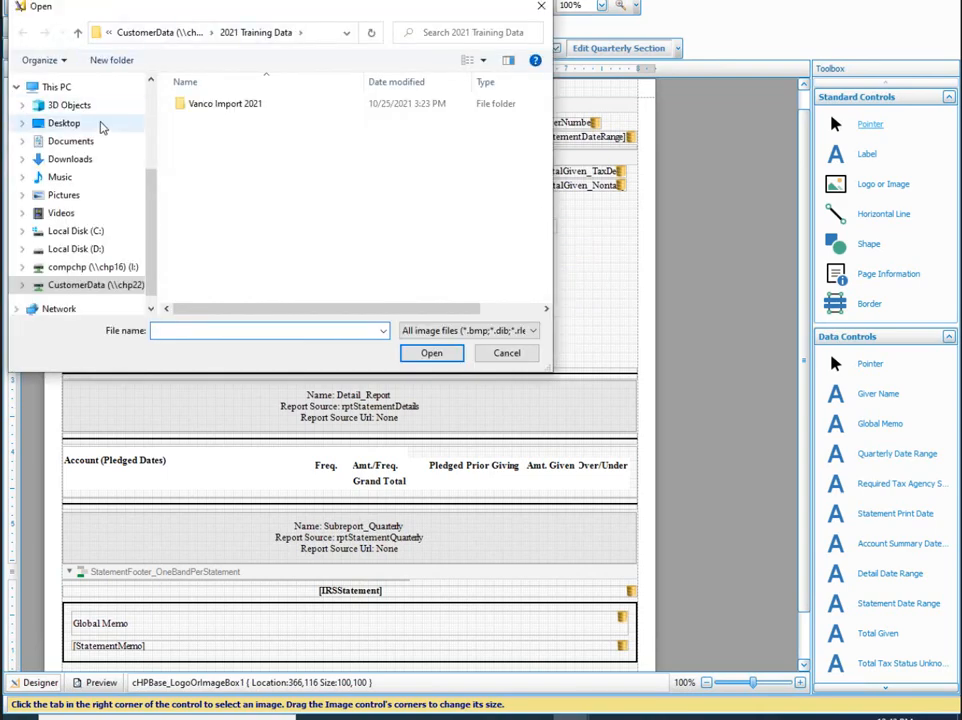
left_click(64, 123)
left_click(219, 130)
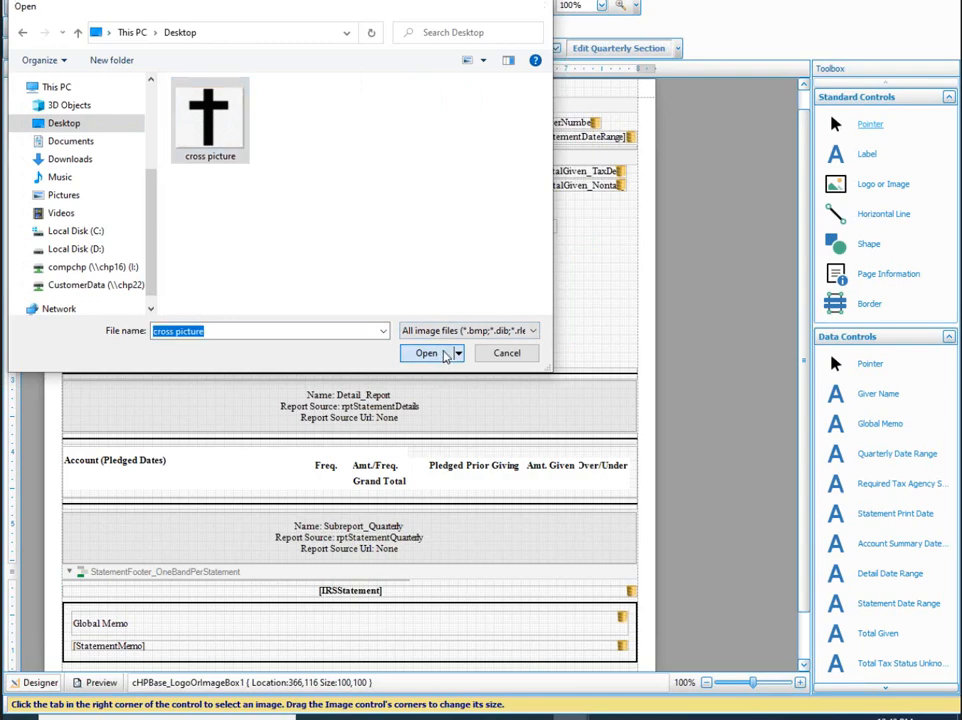
left_click(445, 354)
left_click(510, 317)
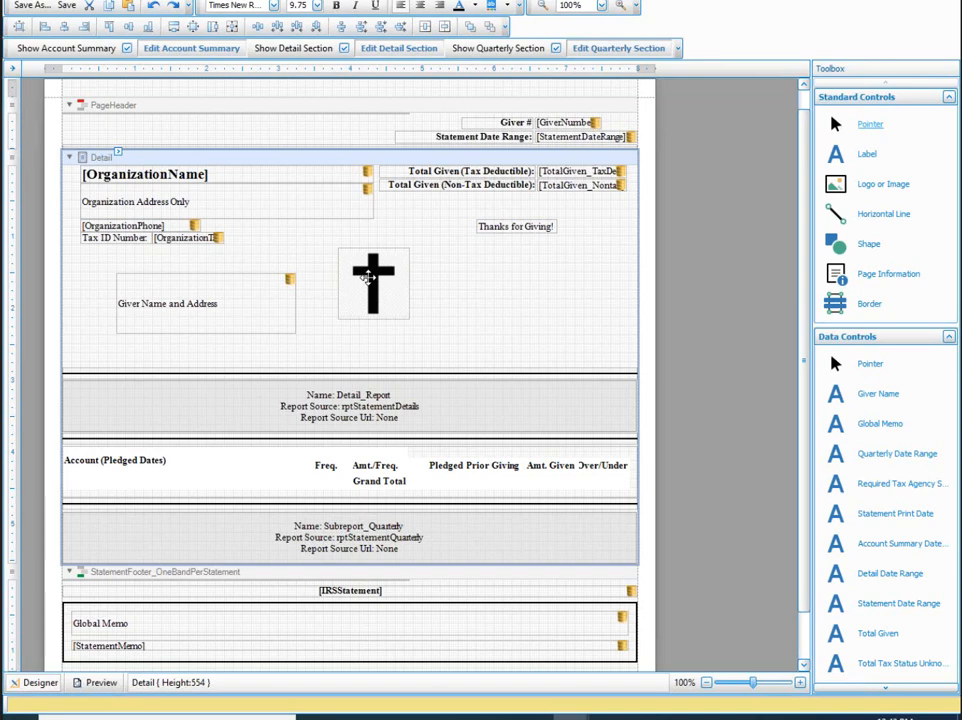
left_click(371, 279)
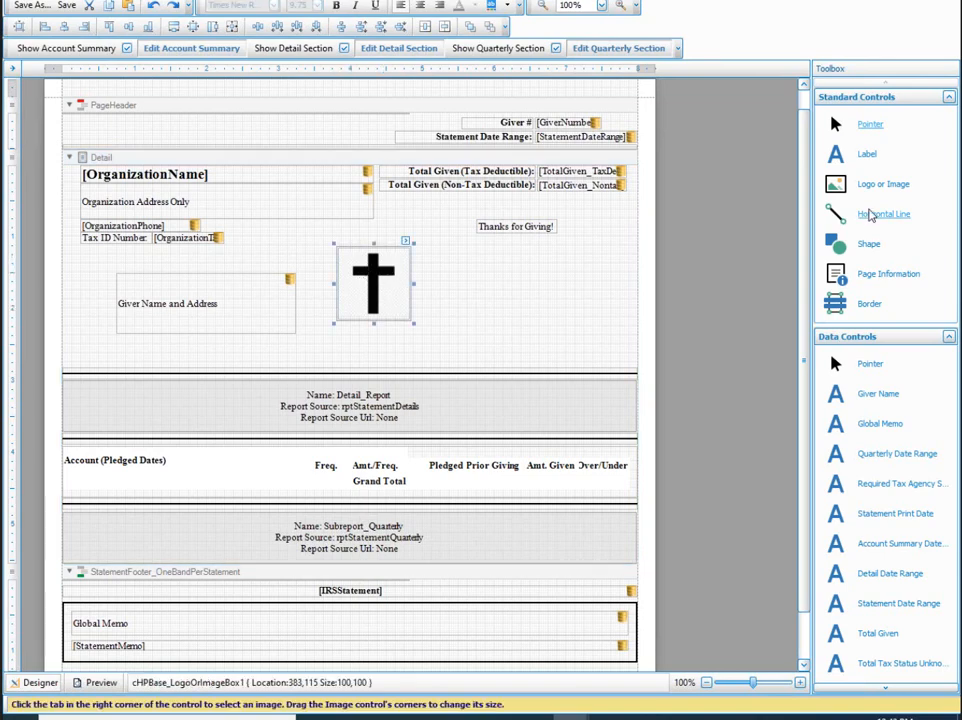
Step: Add a horizontal line 200 wide and position it directly beneath the "Thanks for Giving!" label
left_click_drag(877, 222, 412, 365)
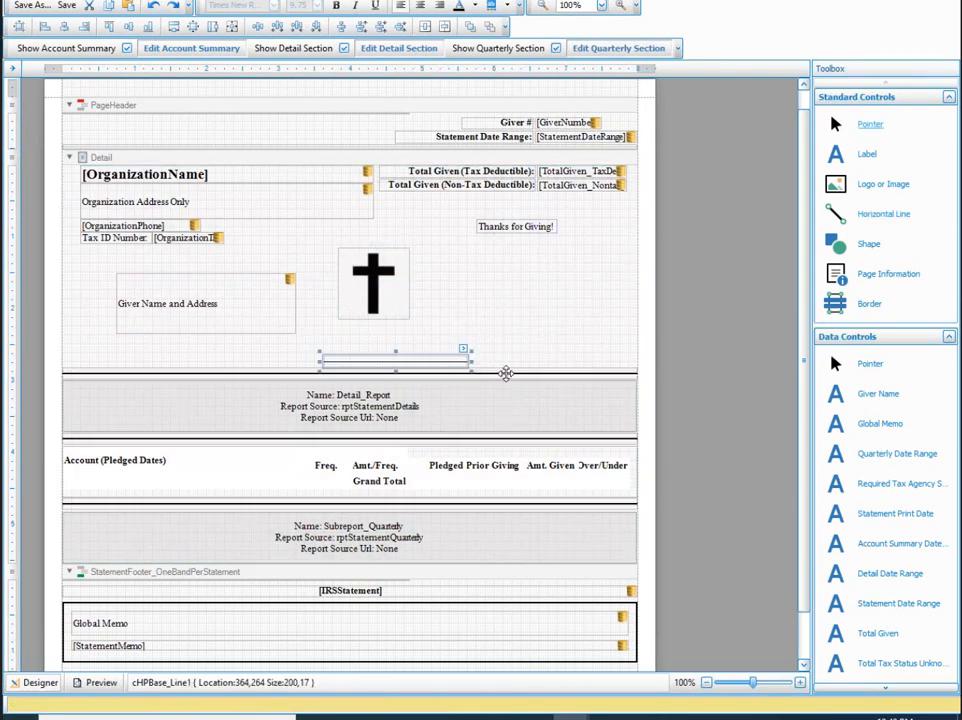
left_click(208, 372)
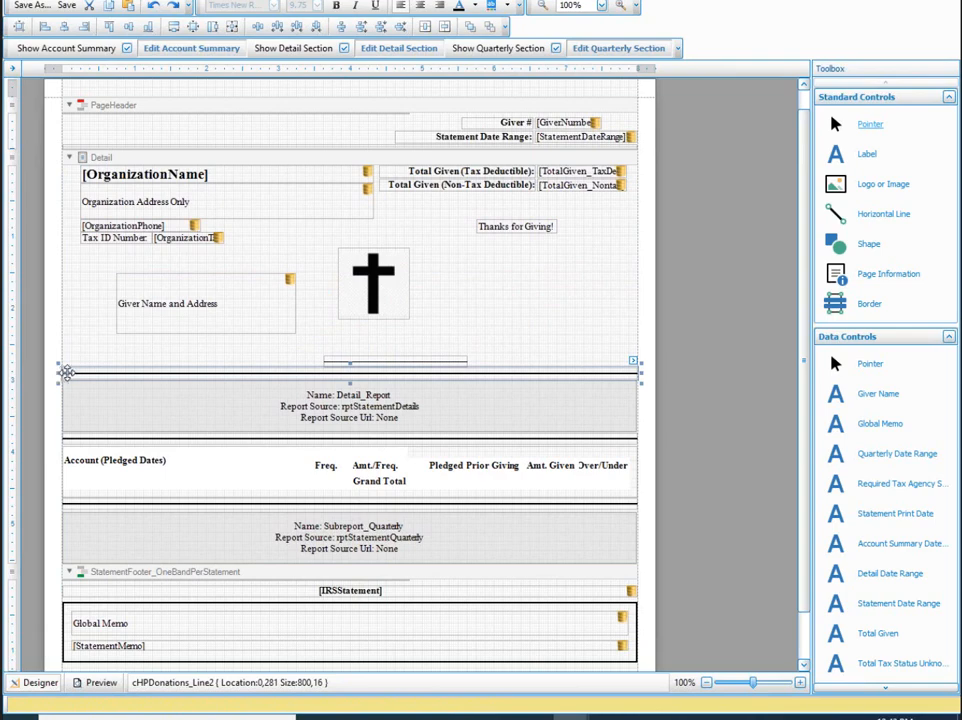
left_click_drag(406, 361, 535, 240)
left_click(409, 355)
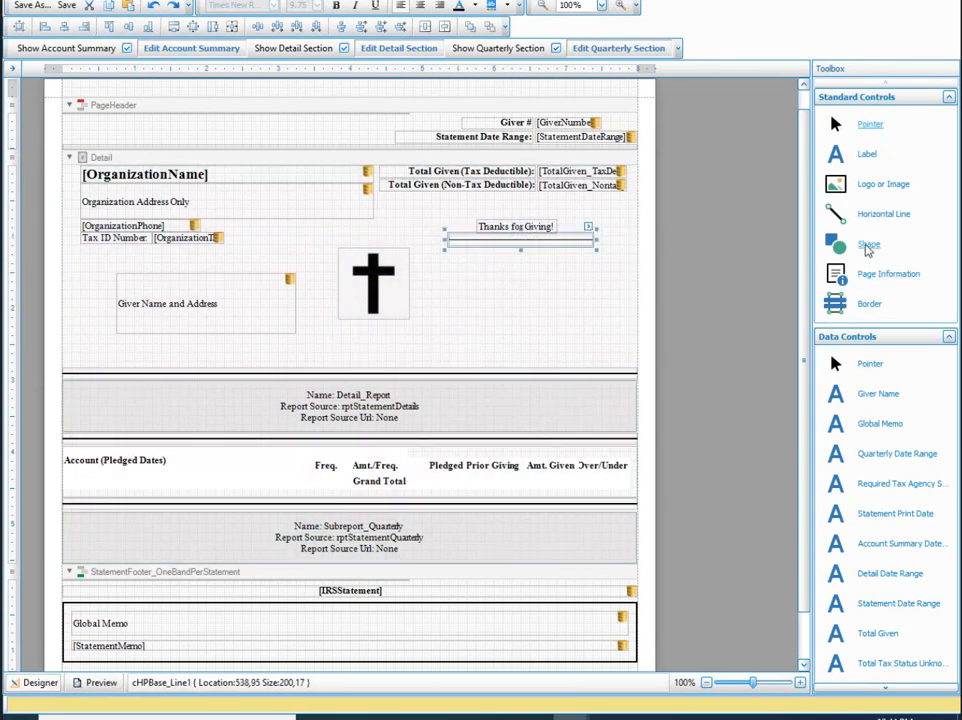
Step: Add a shape below the new line, enlarge it to about 117 by 83, fill it with IndianRed and make it a TopArrow
left_click_drag(868, 258, 517, 255)
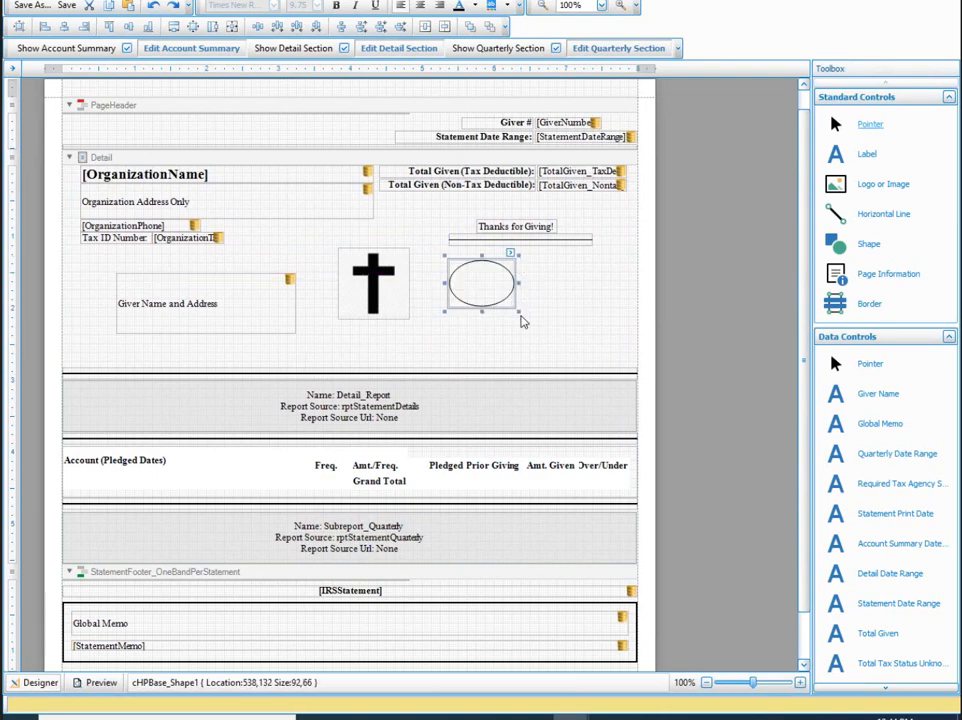
left_click_drag(519, 313, 538, 322)
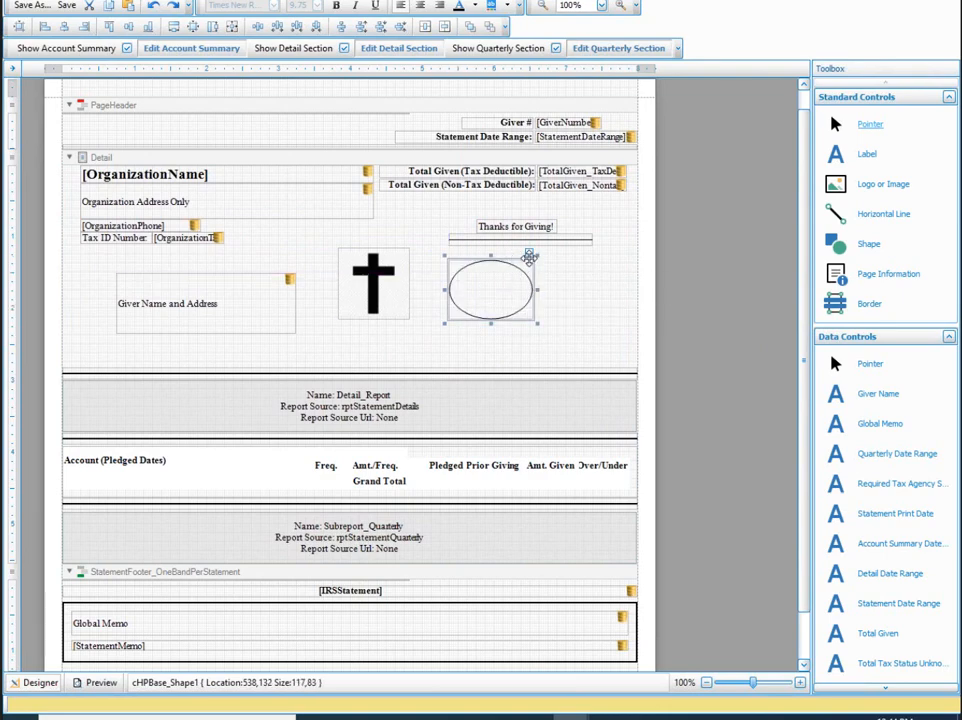
left_click(530, 254)
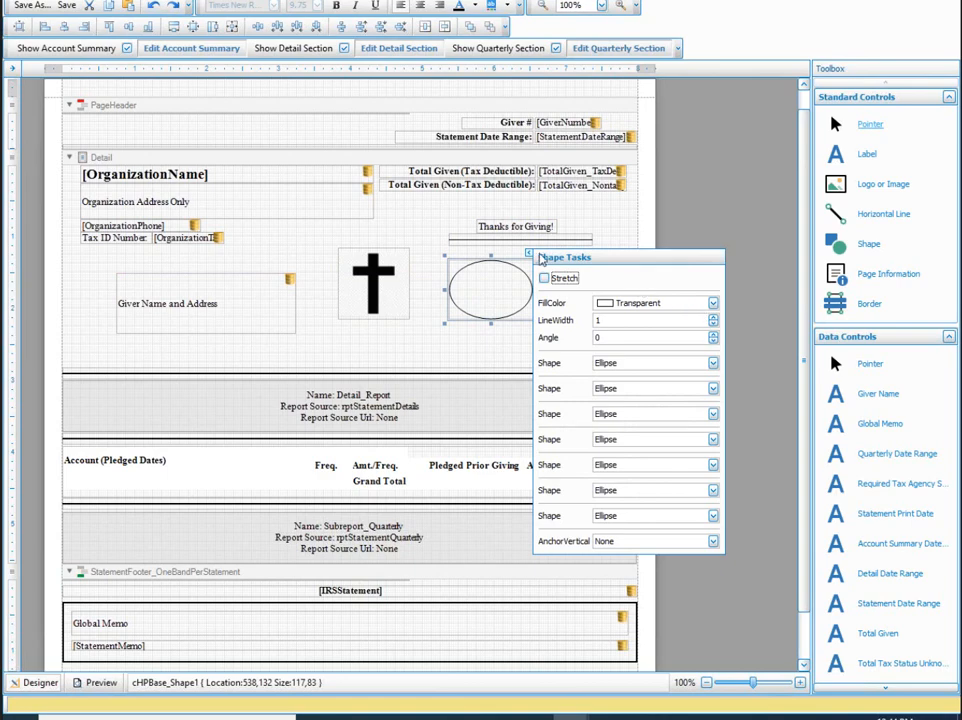
left_click(712, 303)
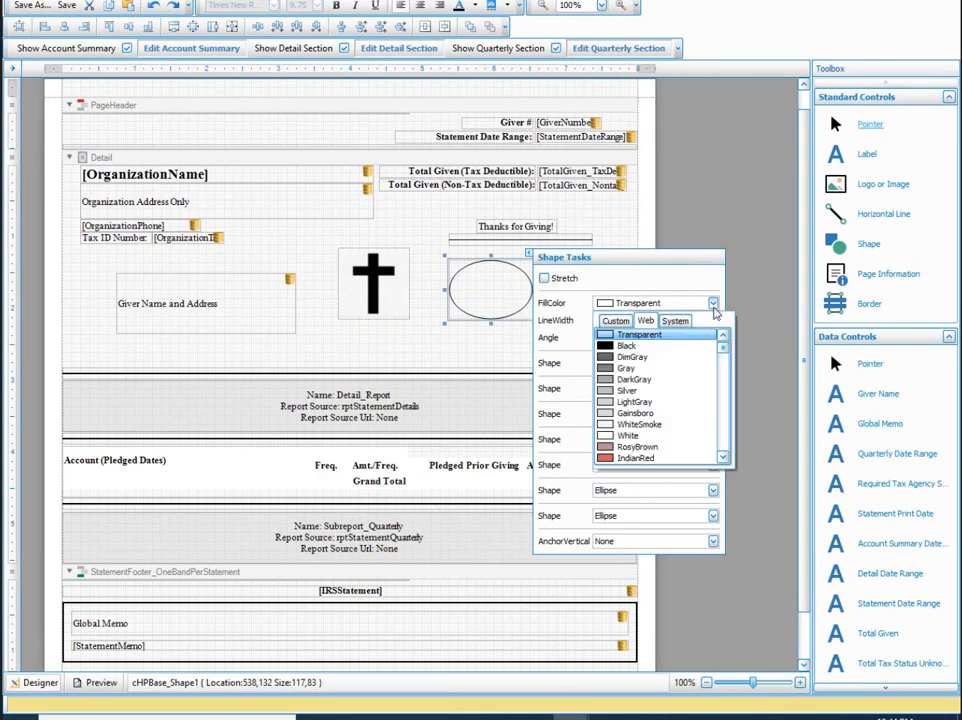
left_click(687, 458)
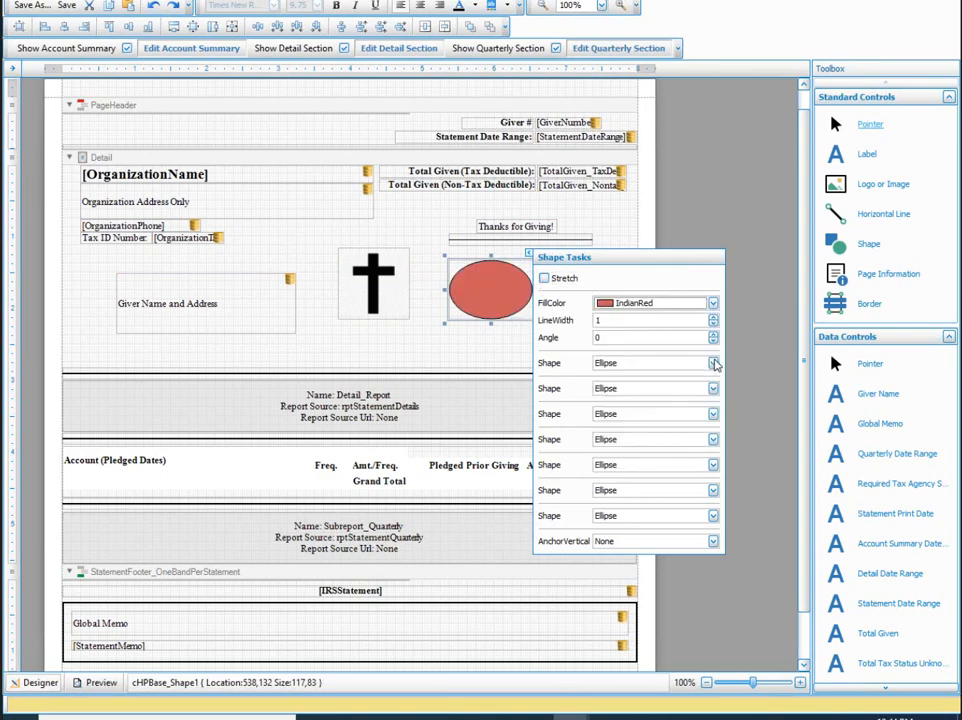
left_click(712, 364)
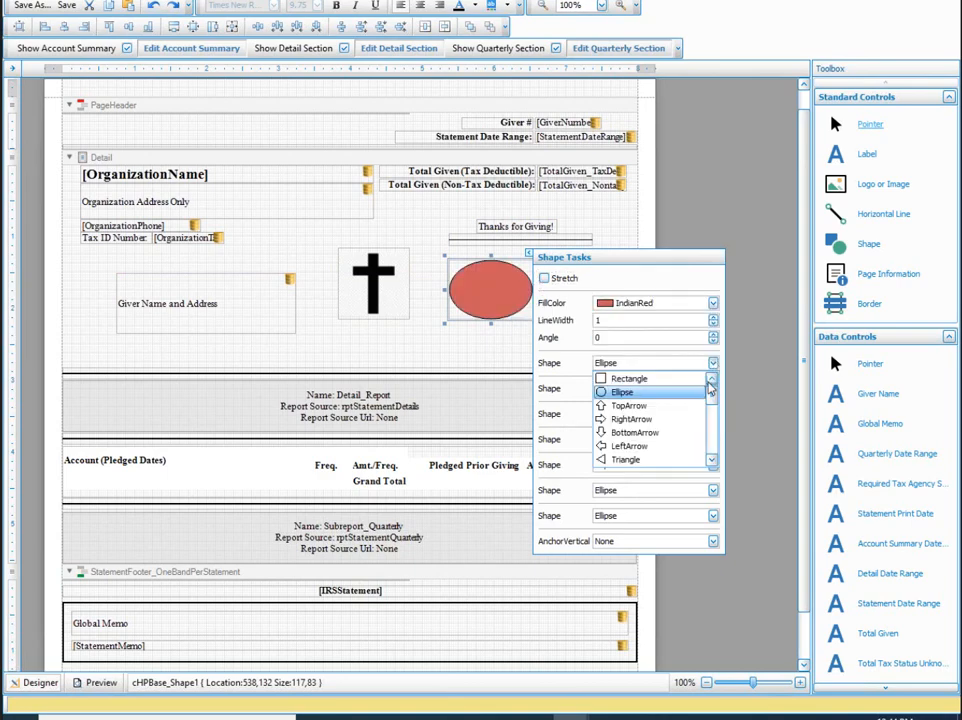
left_click(673, 415)
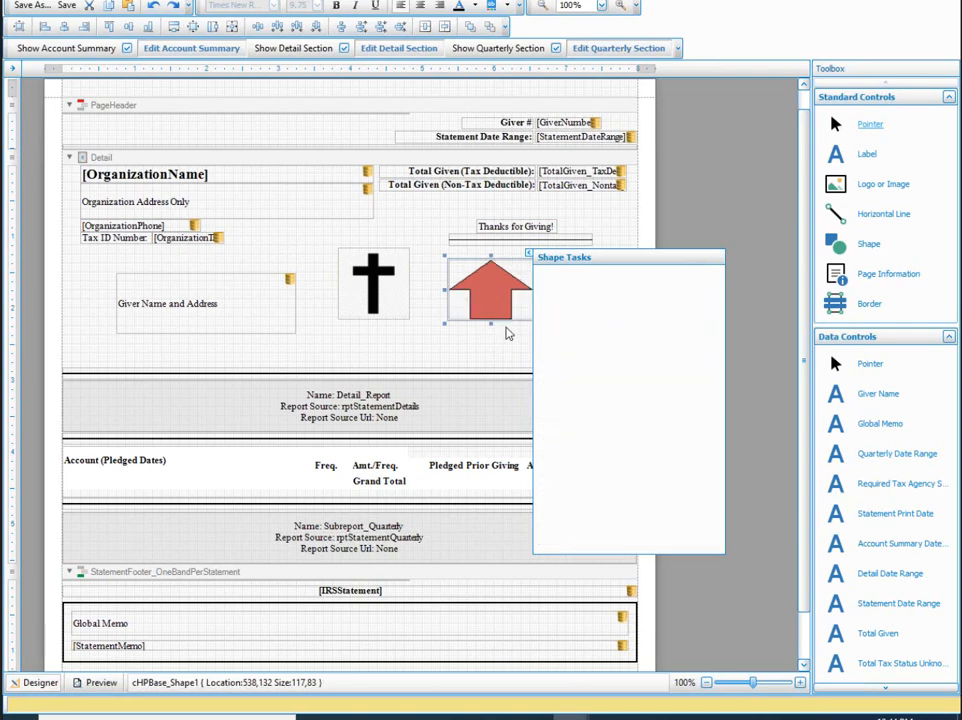
left_click(505, 330)
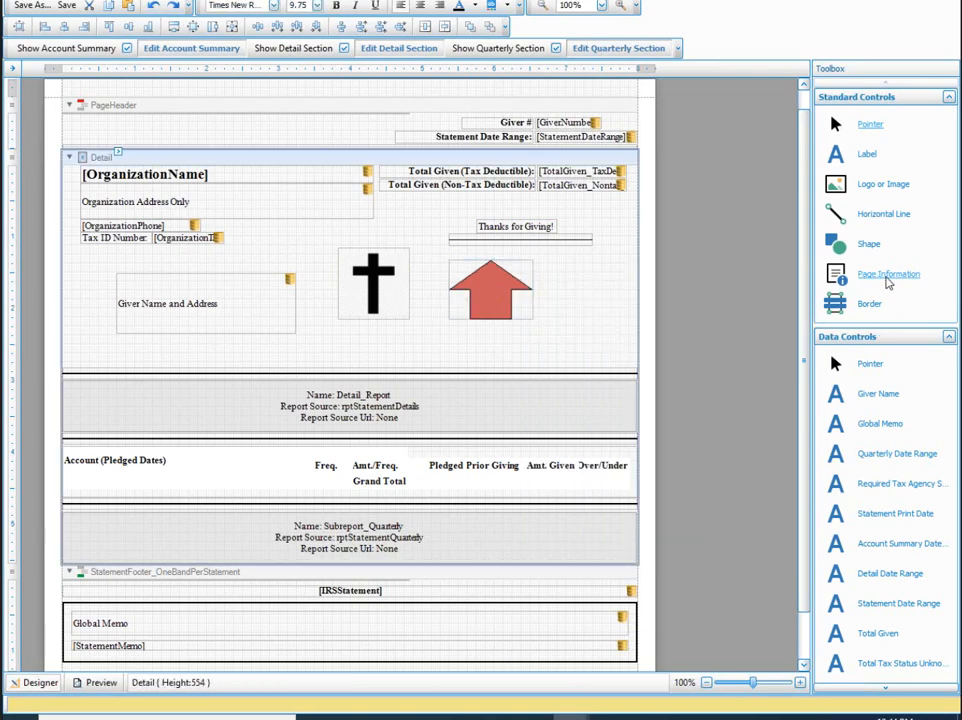
Step: Add a page information field showing DateTime, widened to about 195 and placed just below the red arrow
left_click_drag(890, 284, 590, 285)
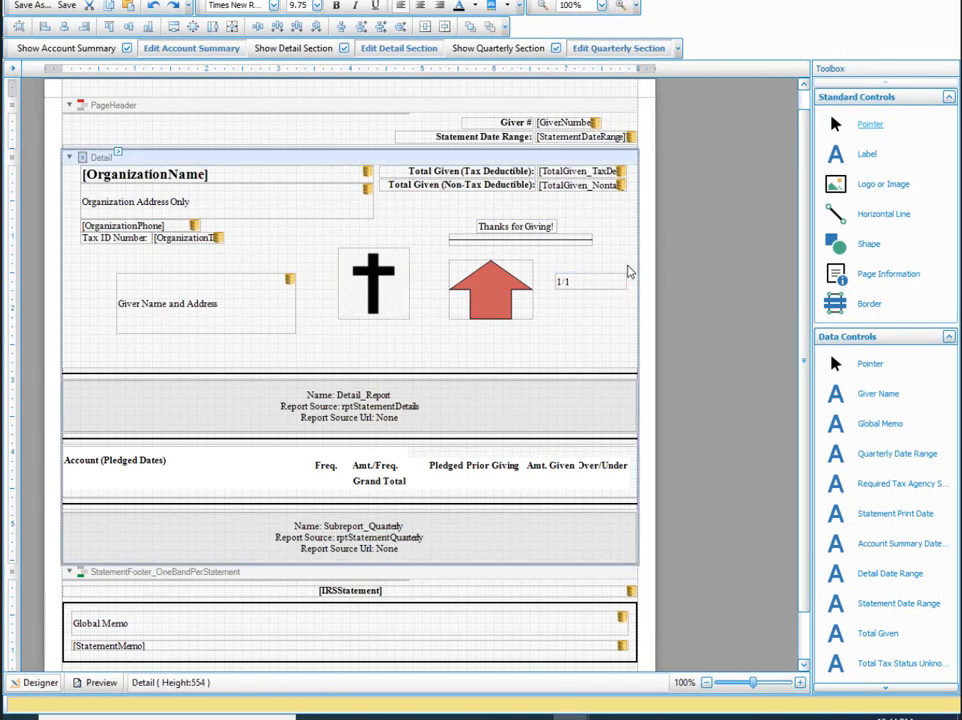
left_click(623, 268)
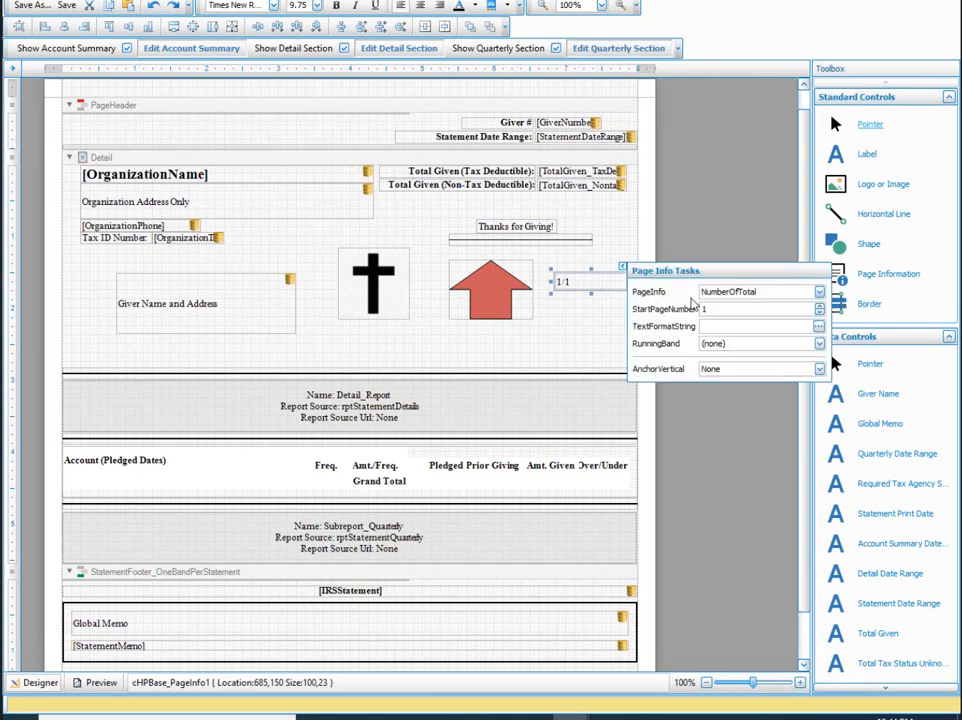
left_click(819, 291)
left_click(818, 371)
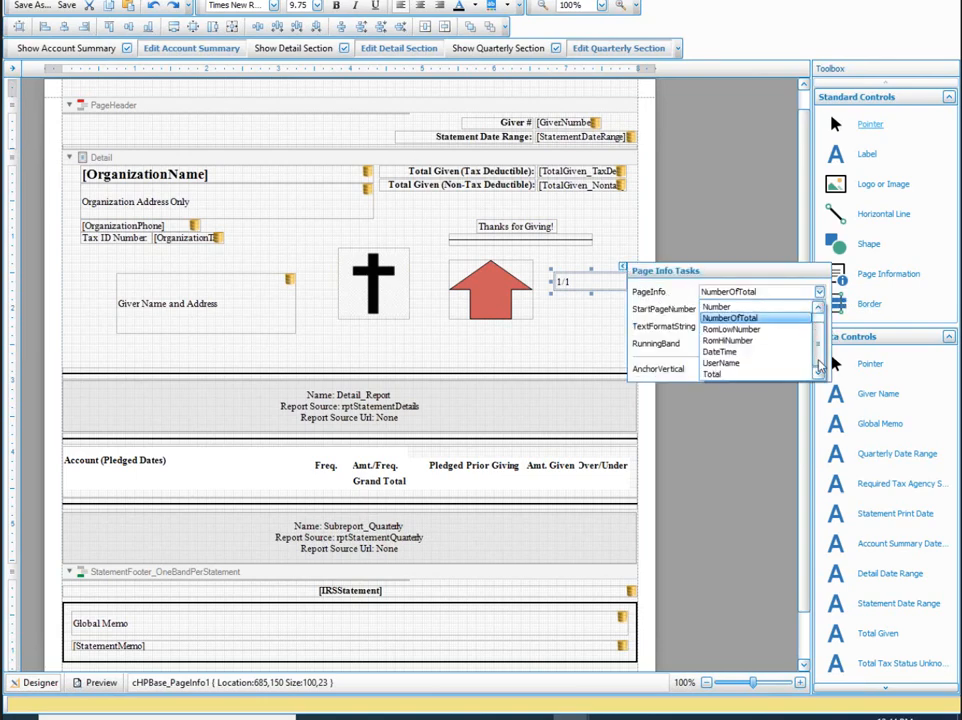
left_click(818, 312)
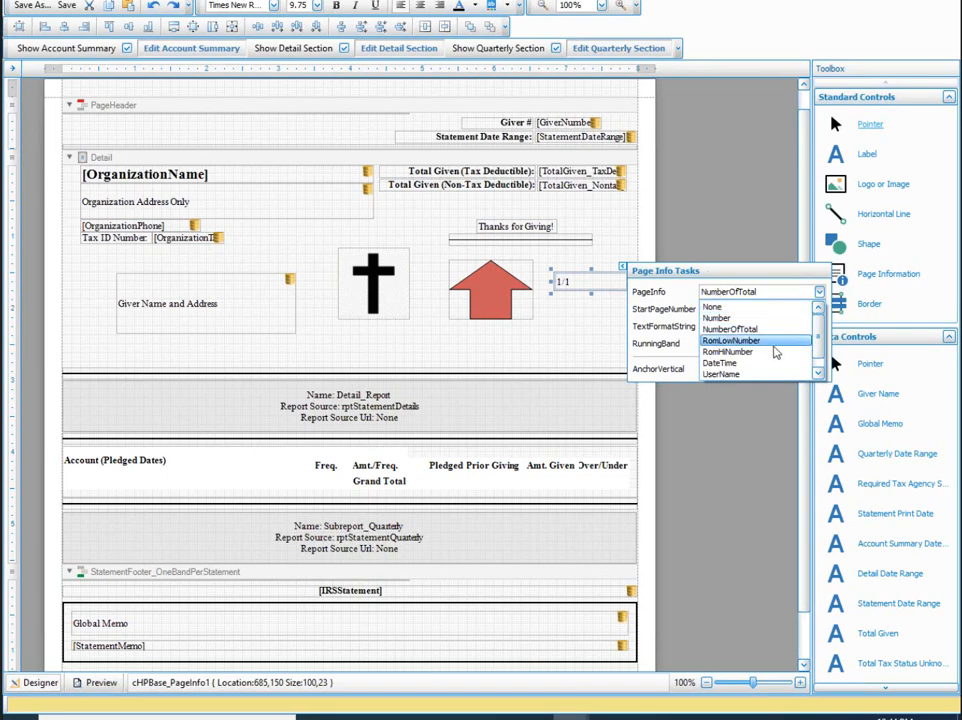
left_click(786, 362)
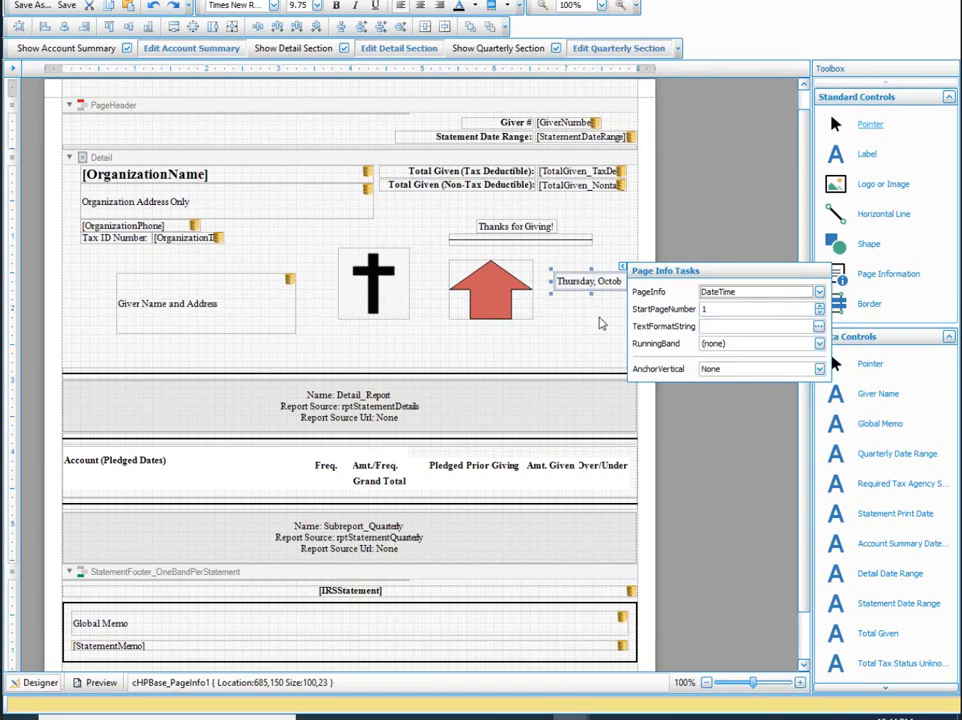
left_click(598, 317)
left_click_drag(608, 282, 506, 348)
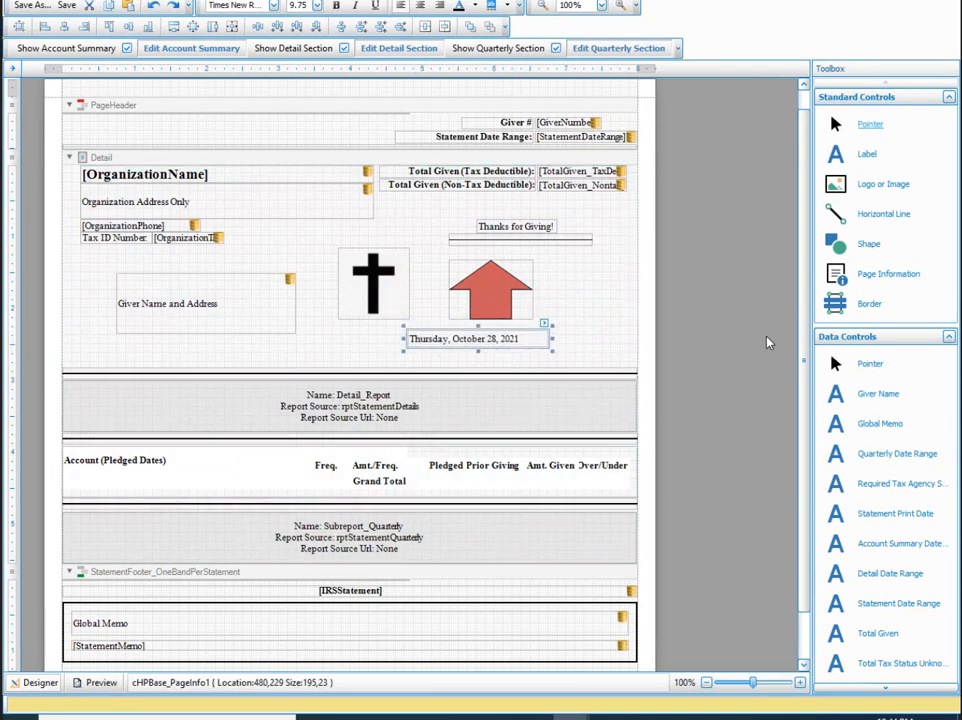
Step: Add a border about 287.5 wide that surrounds the Giver Name and Address box
left_click_drag(863, 313, 120, 288)
mouse_move(321, 356)
left_mouse_down()
mouse_move(308, 342)
mouse_move(312, 350)
left_mouse_up()
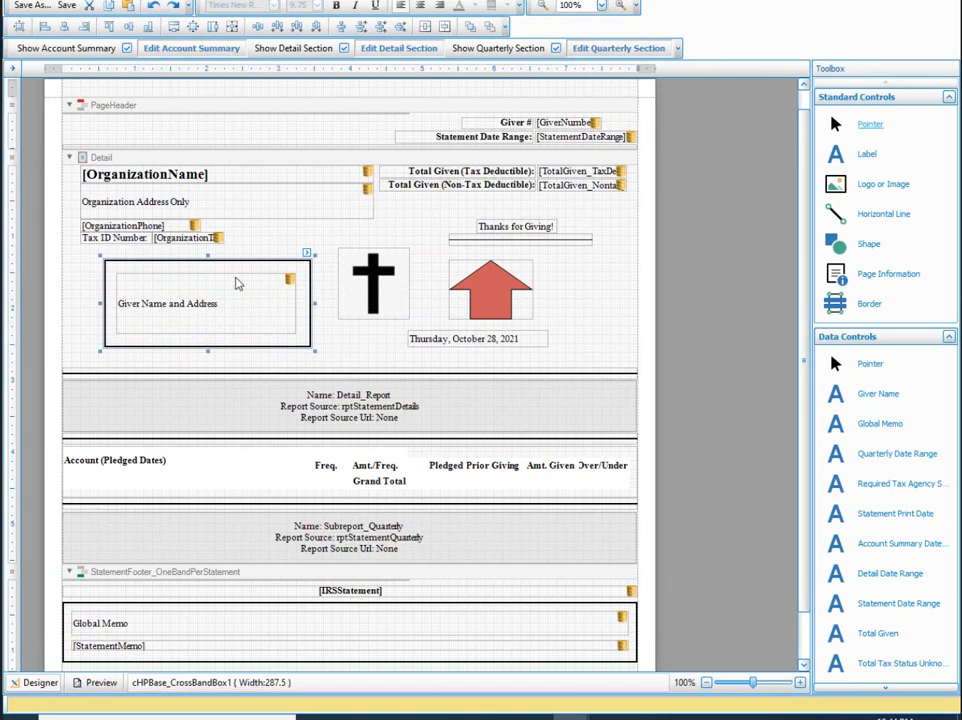
left_click(575, 300)
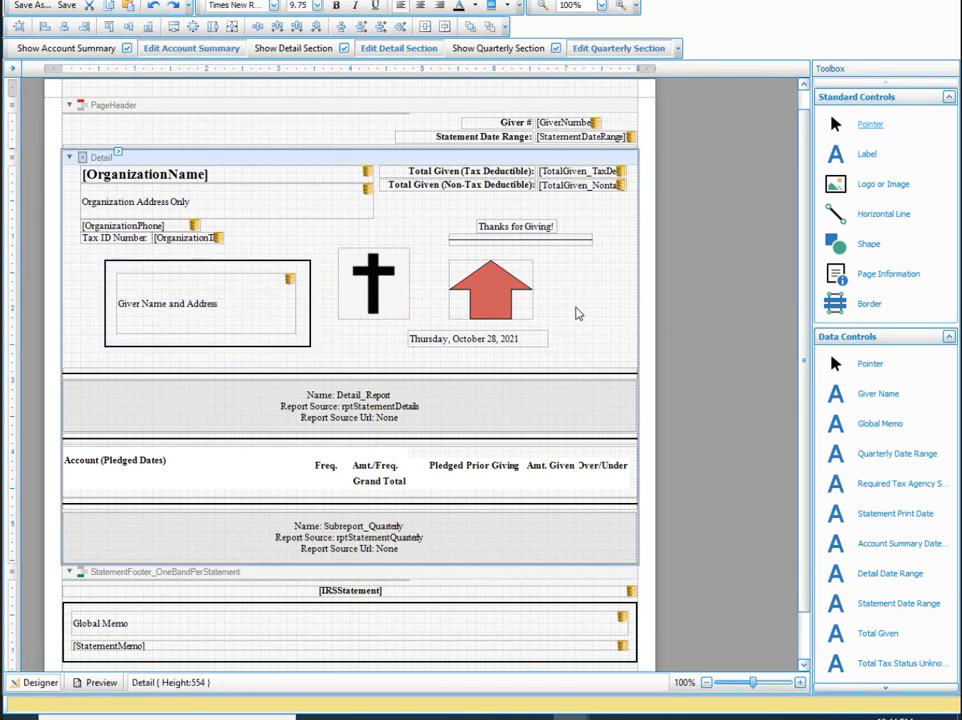
Step: Examine the Global Memo field in the statement footer and the data controls available for the layout
scroll(912, 377, "down", 3)
scroll(912, 377, "up", 3)
scroll(885, 350, "down", 1)
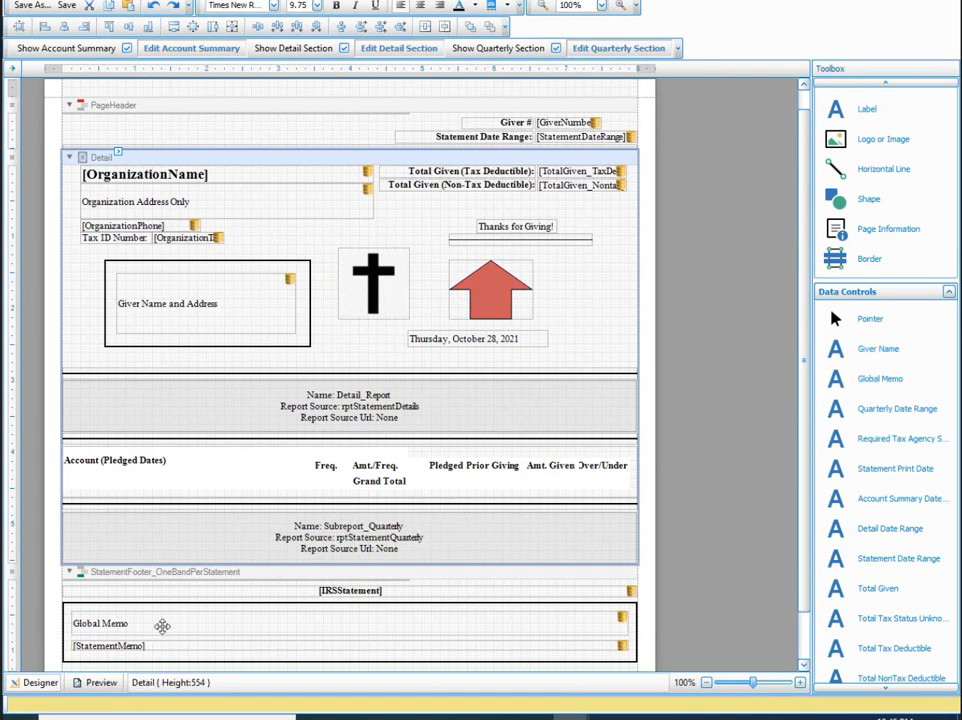
left_click(165, 626)
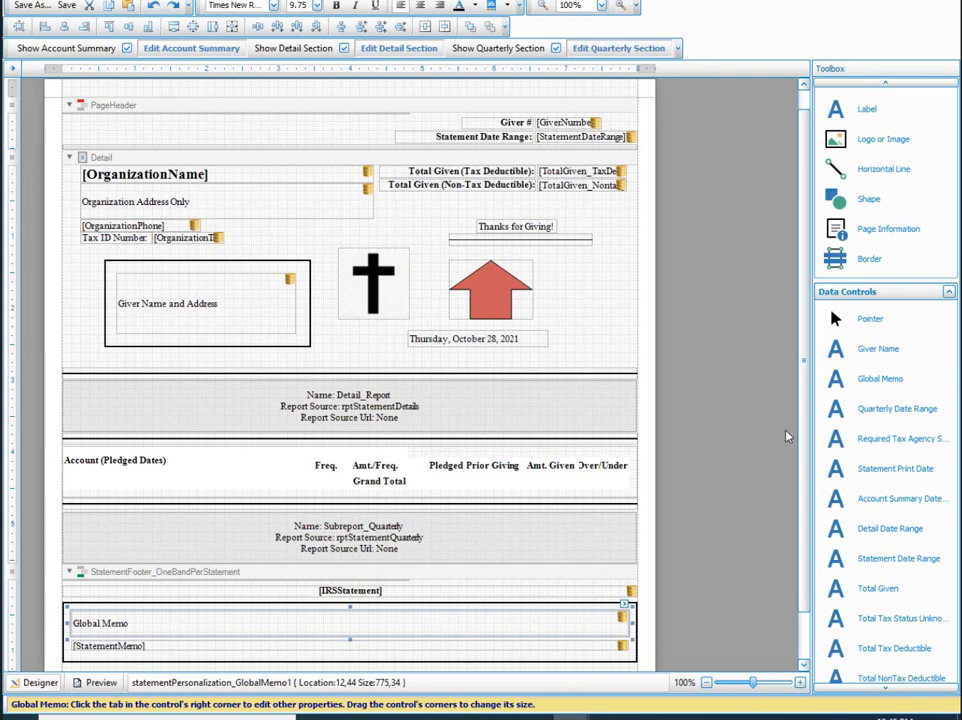
scroll(902, 580, "down", 2)
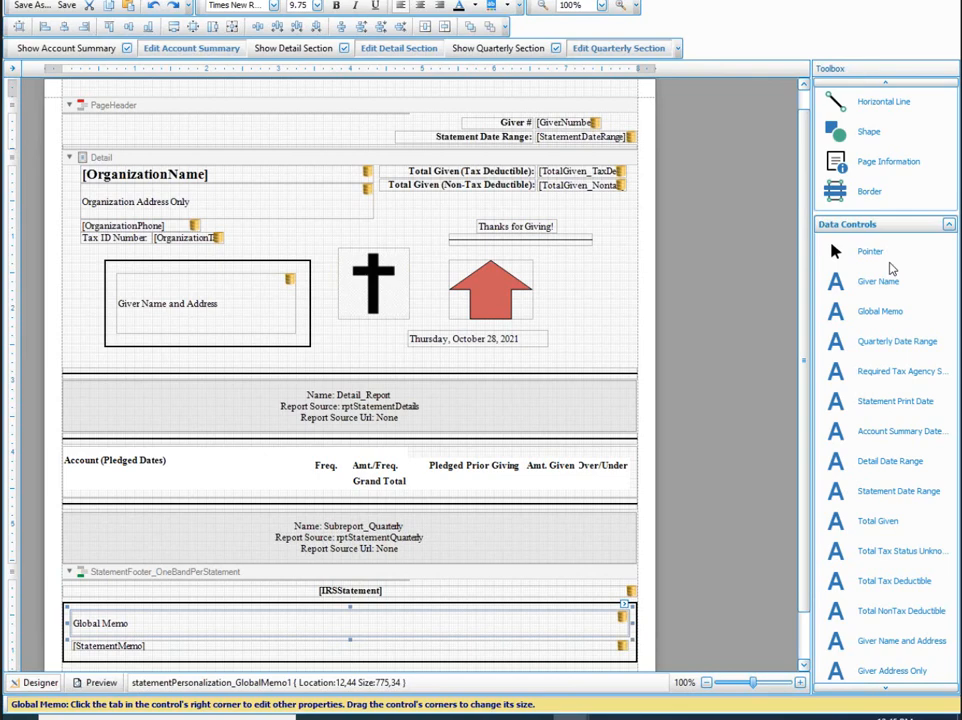
scroll(897, 403, "down", 1)
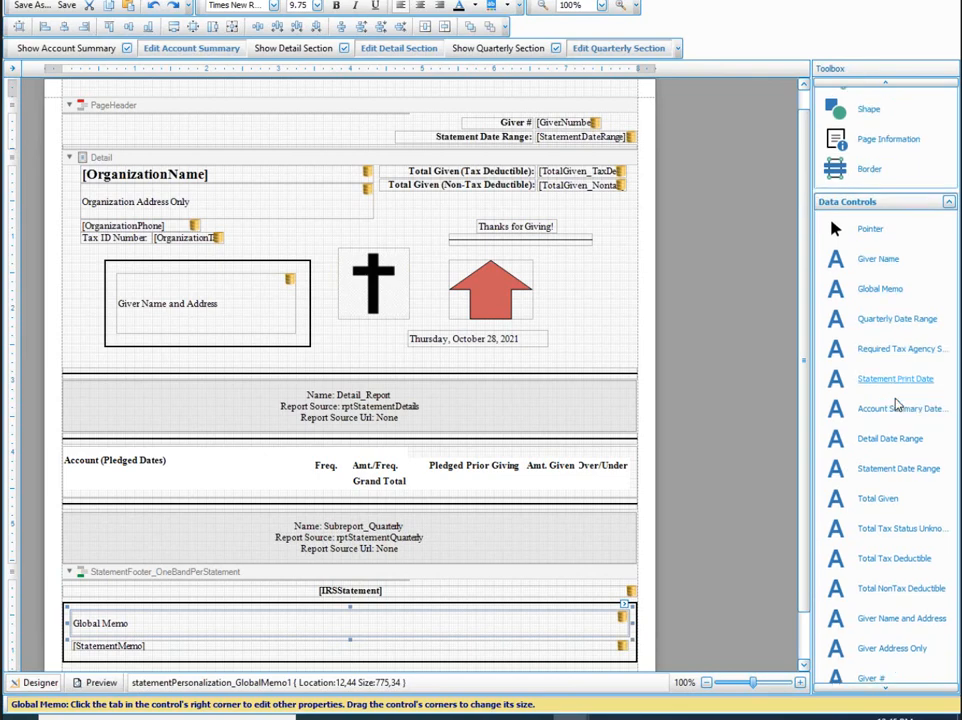
scroll(897, 405, "down", 3)
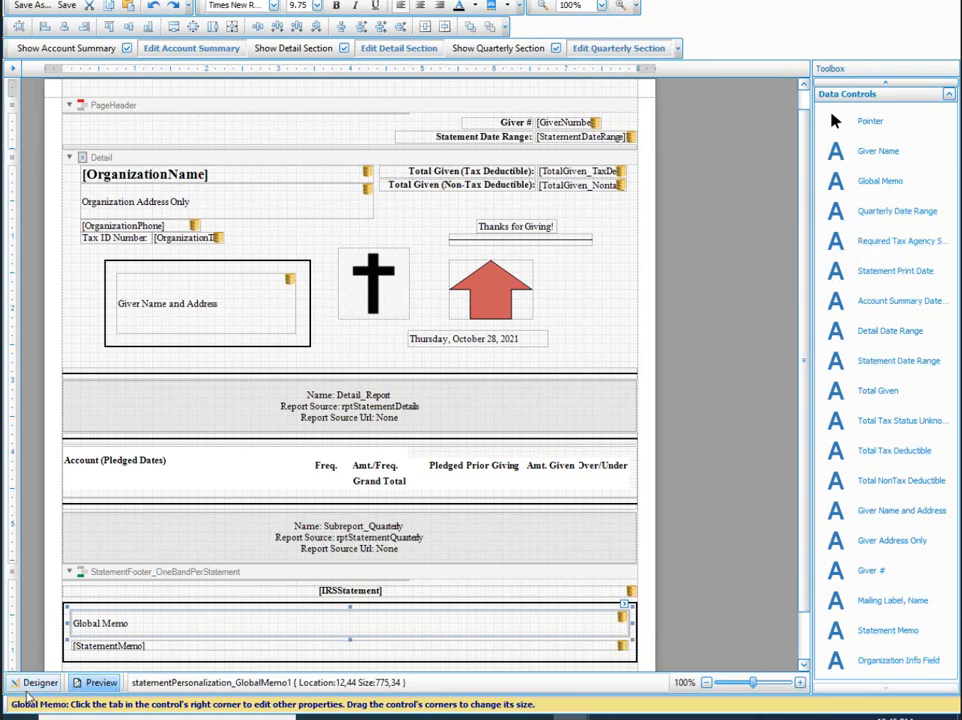
Step: Preview the customized statement with sample data, and return to the design view
left_click(105, 684)
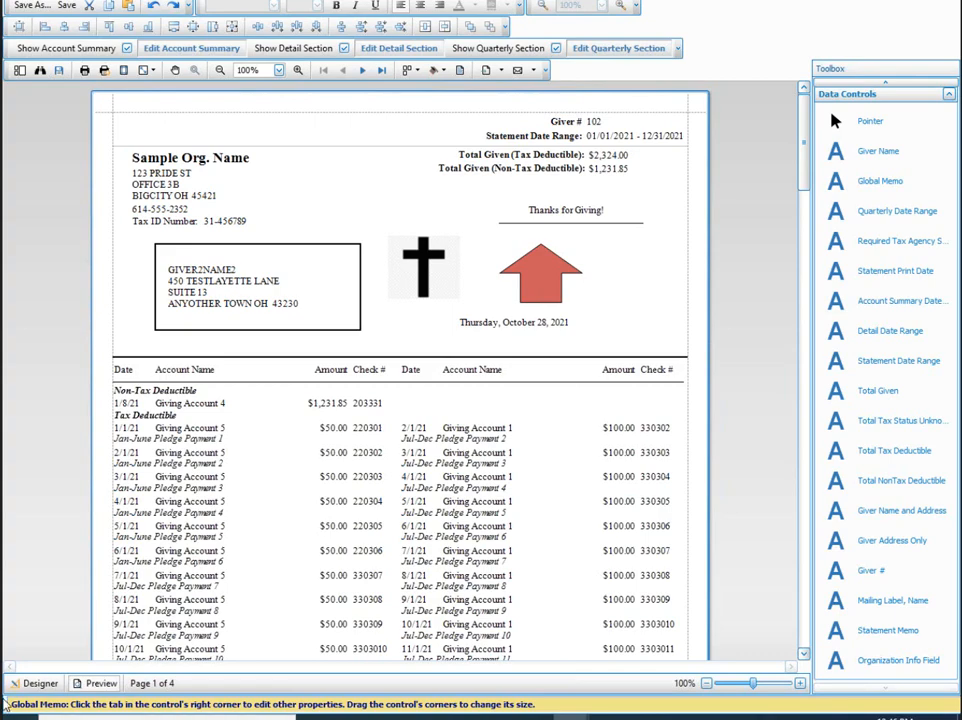
left_click(42, 686)
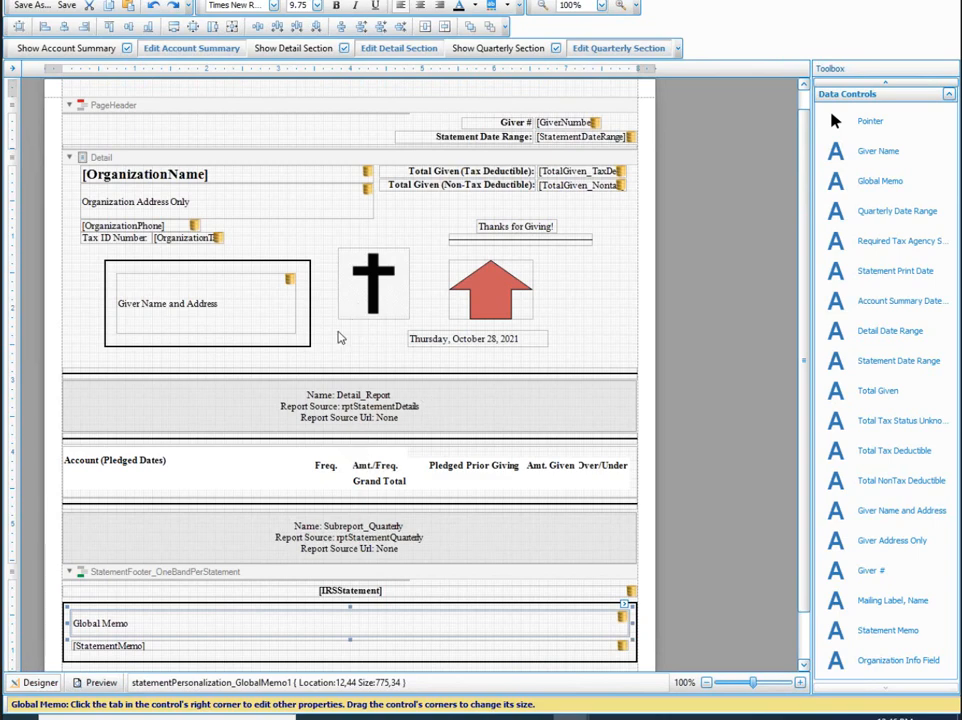
Step: Remove the Freq. and Amt./Freq. columns from the account summary grid and set the Over/Under column width to 10
left_click(698, 423)
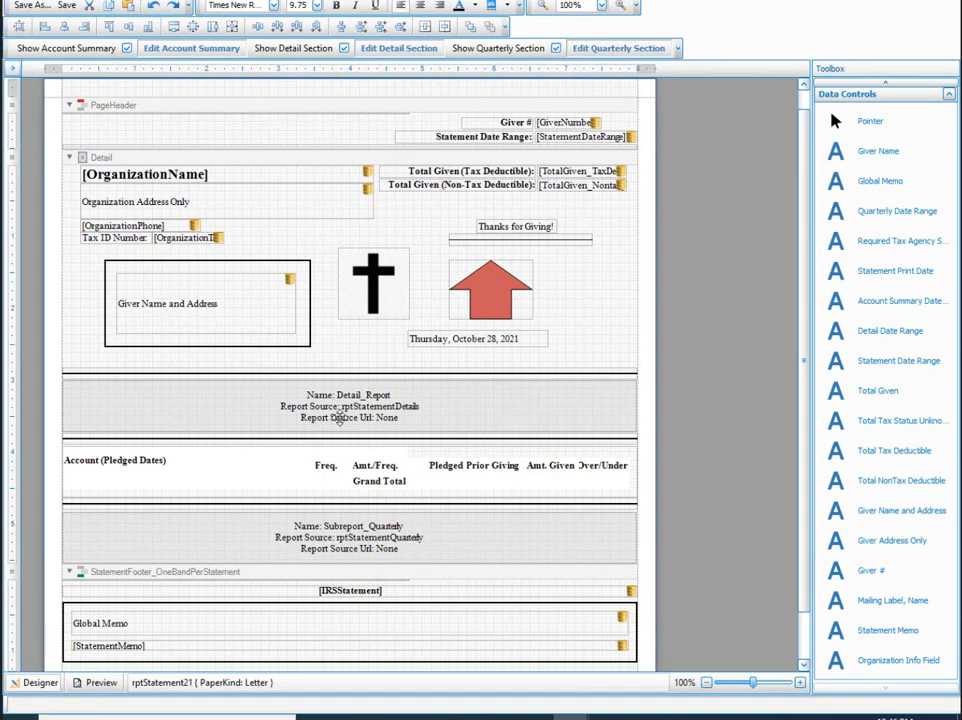
left_click(213, 55)
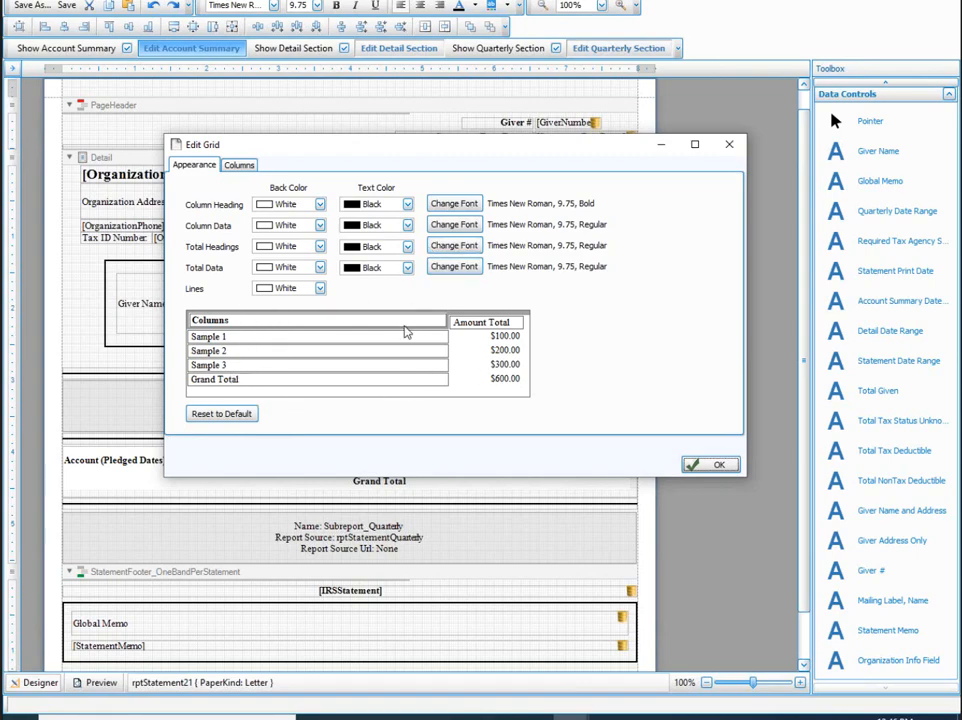
left_click(241, 166)
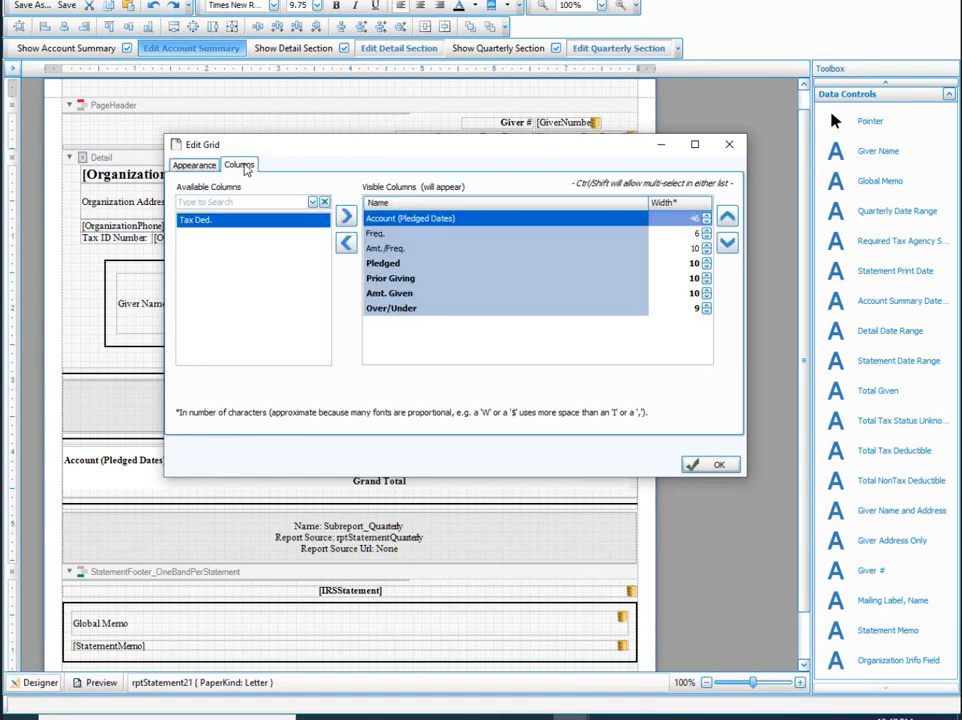
left_click(395, 236)
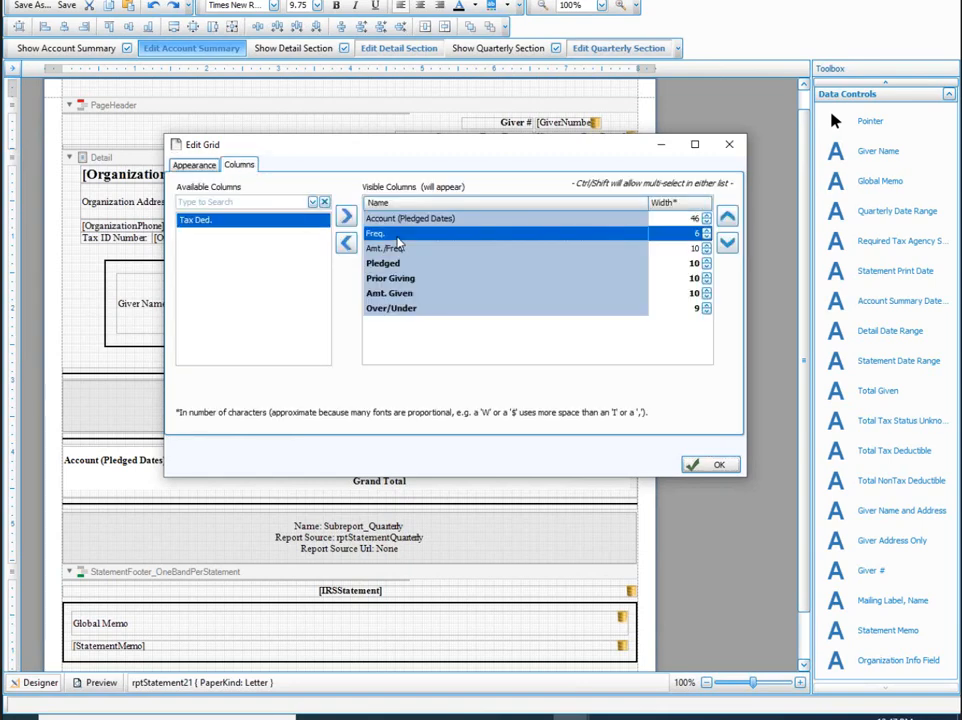
left_click_drag(412, 148, 378, 88)
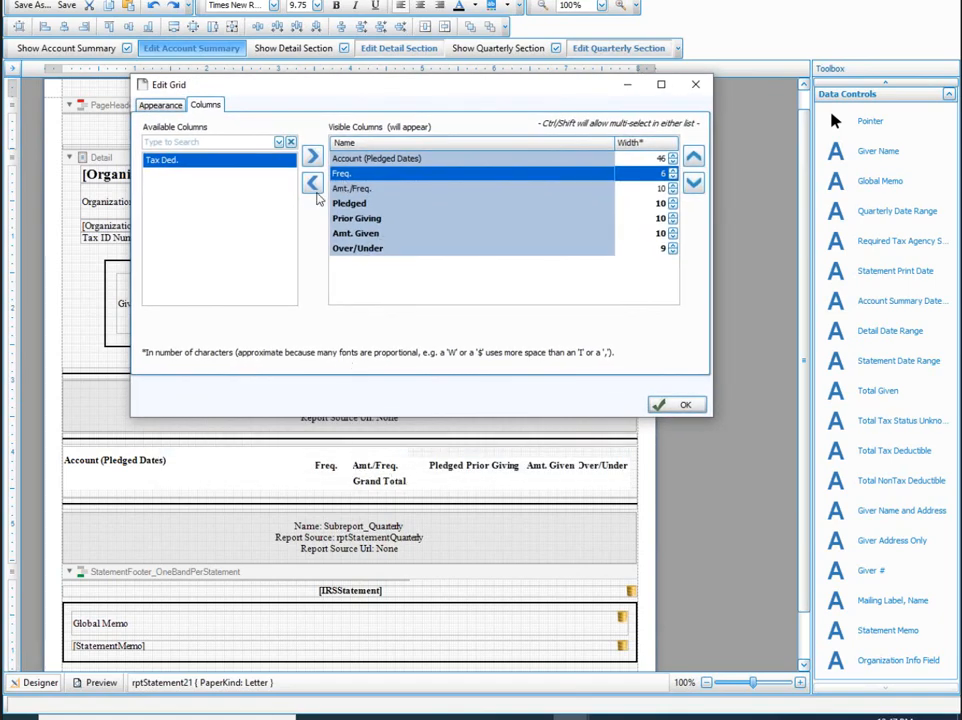
left_click(312, 184)
left_click(312, 184)
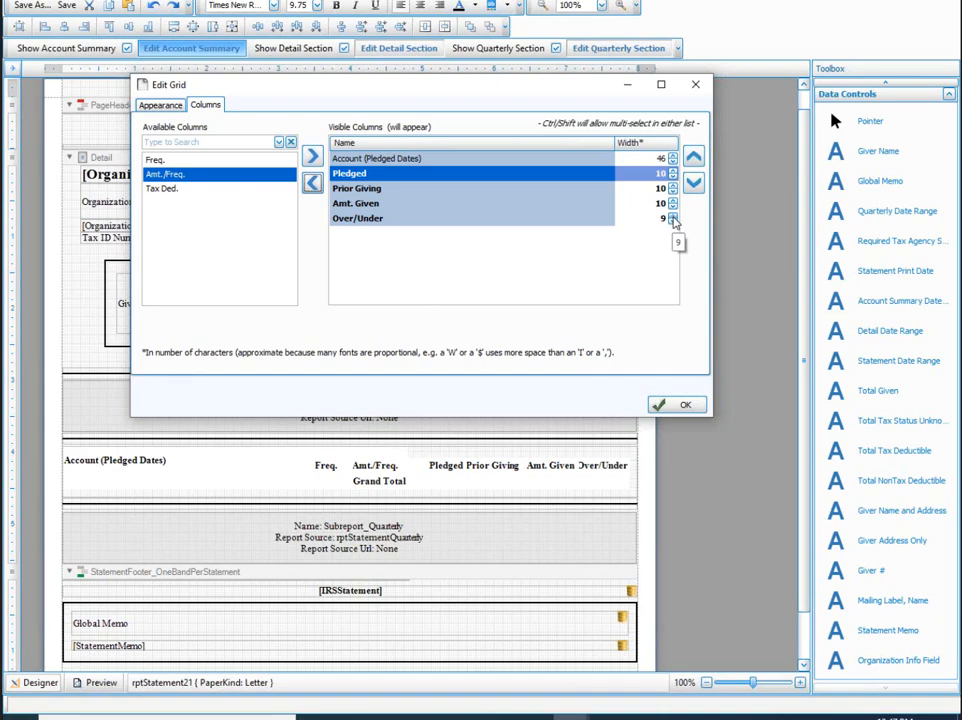
left_click(672, 216)
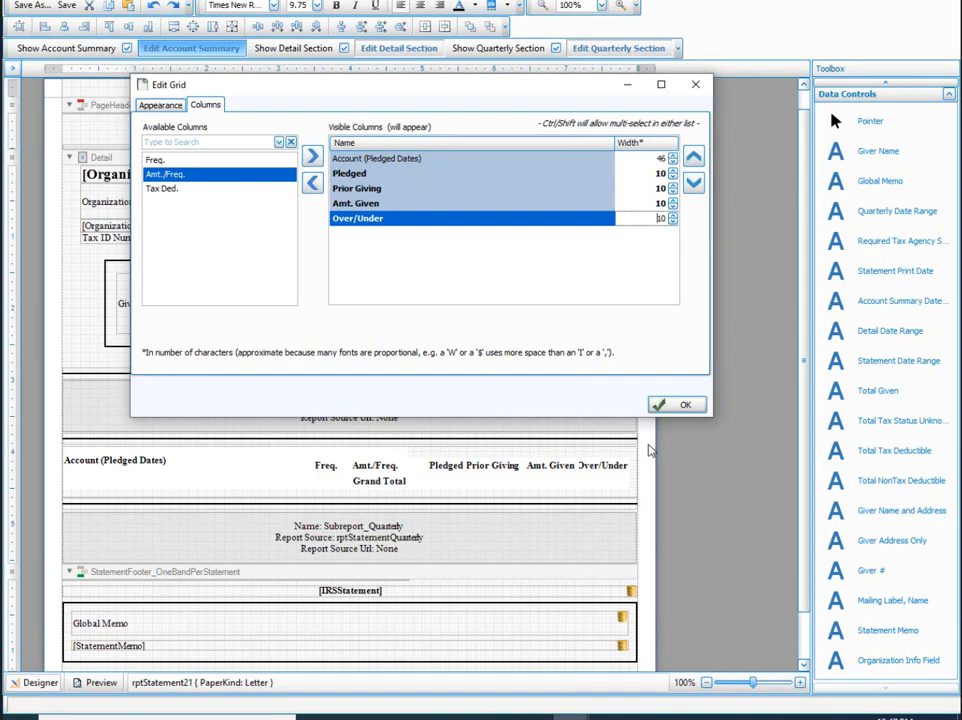
left_click(670, 404)
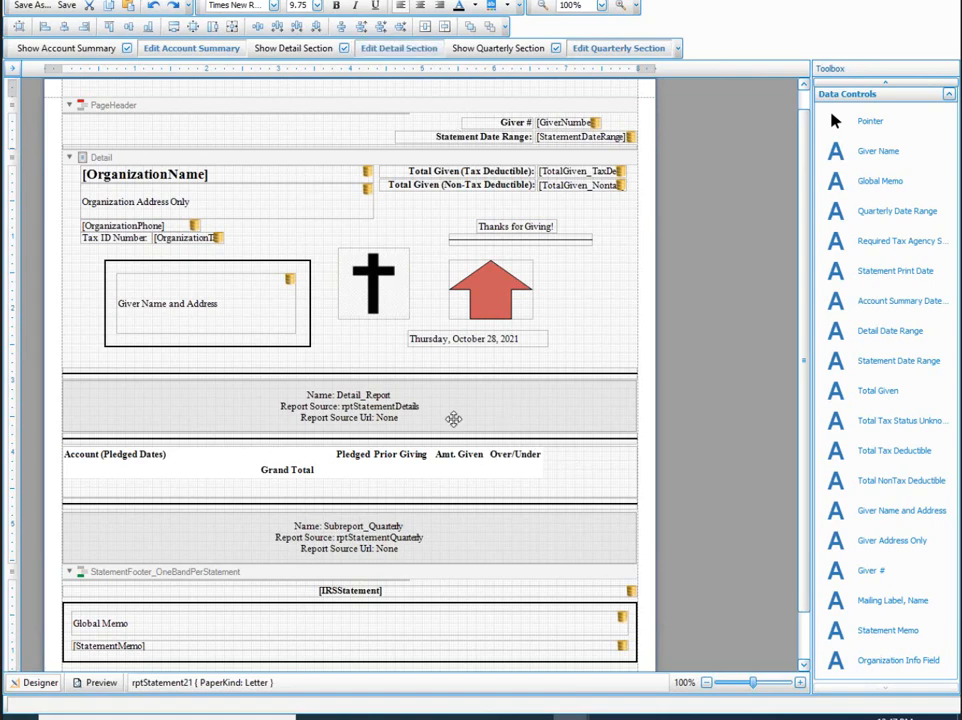
Step: Remove the Check # column from the statement's detail section and check its font settings
left_click(399, 48)
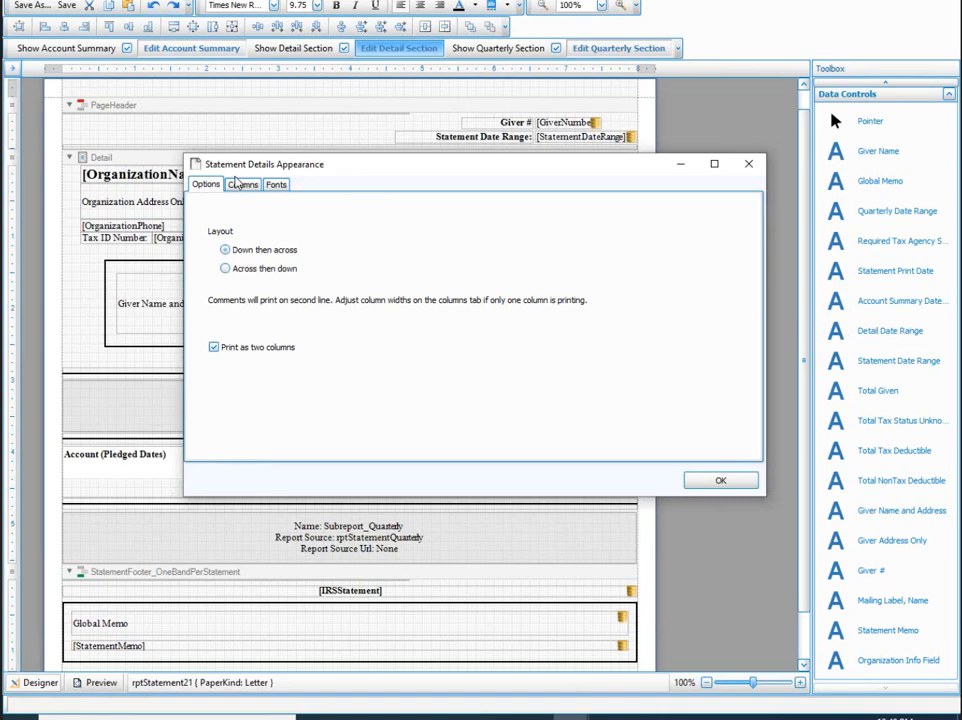
left_click(243, 187)
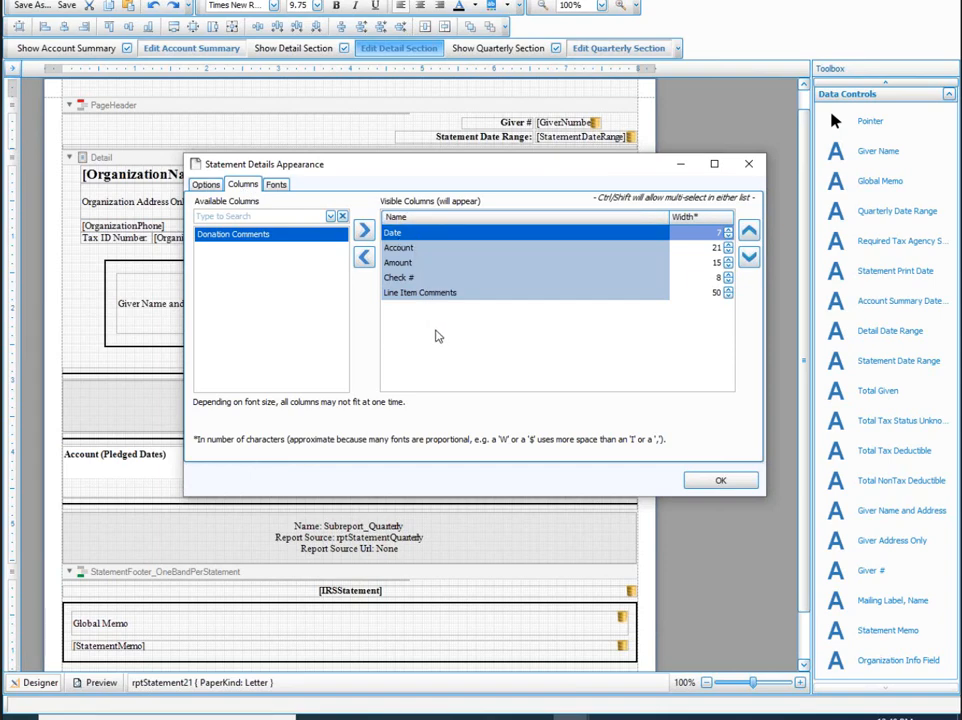
left_click(398, 279)
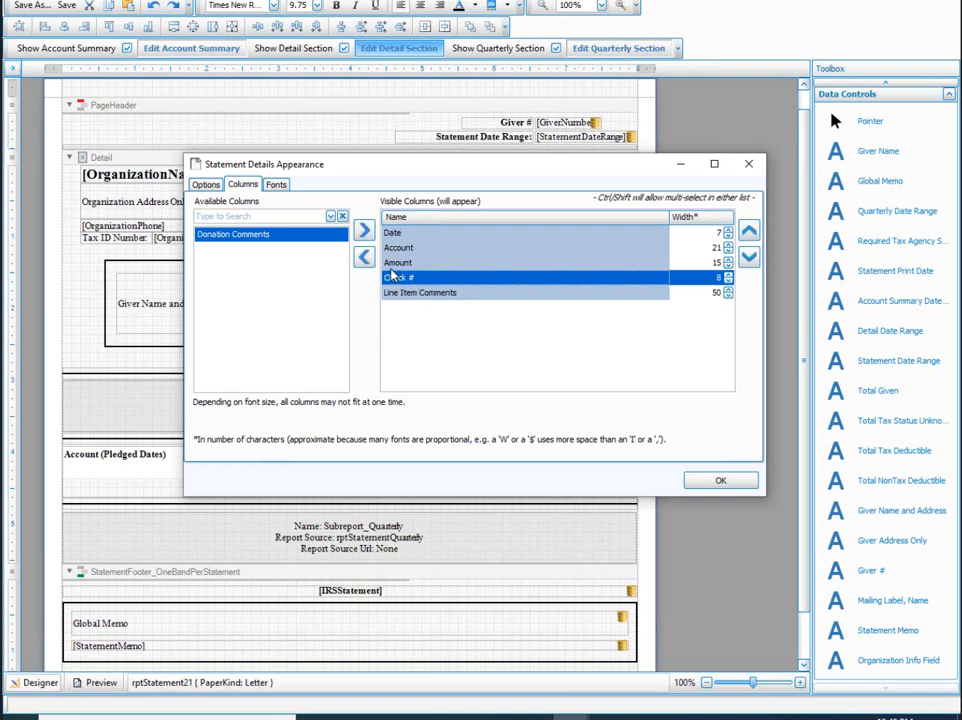
double_click(403, 280)
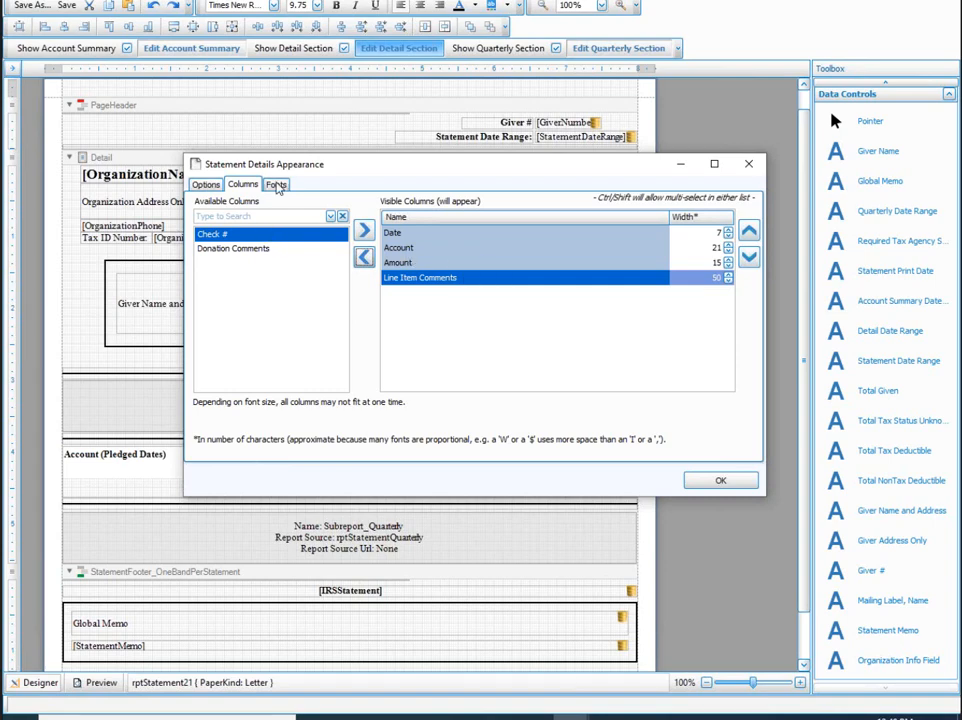
left_click(276, 185)
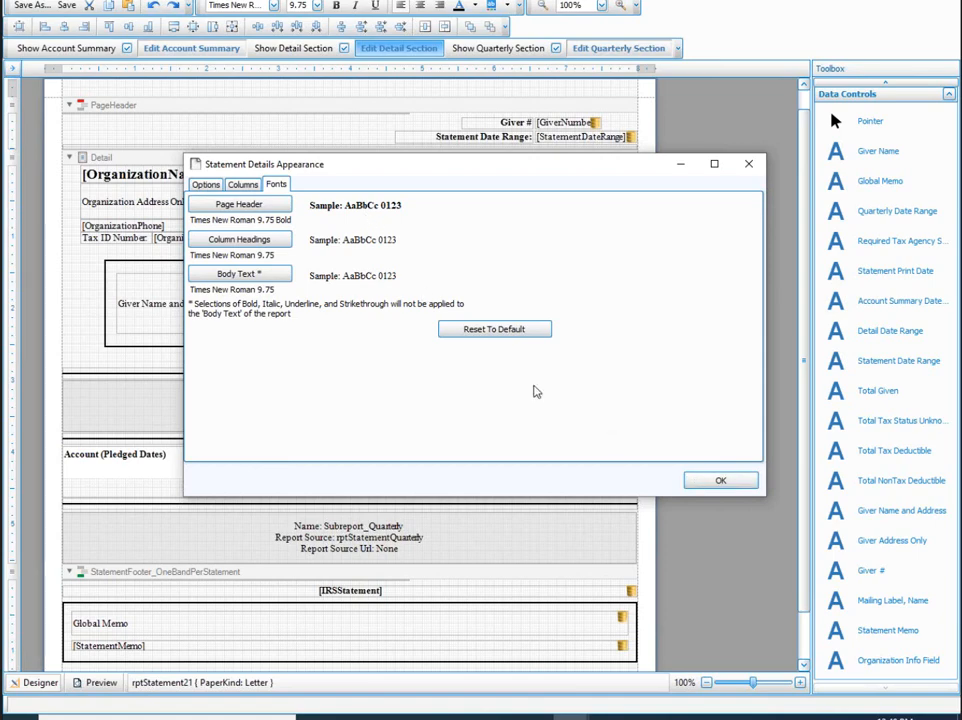
left_click(717, 482)
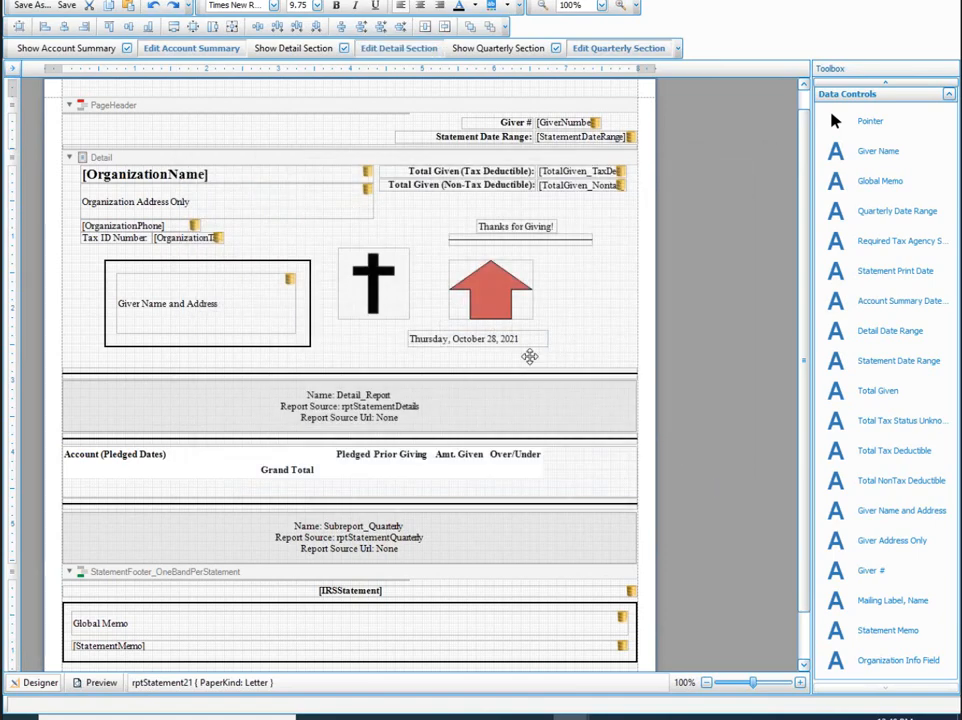
Step: Review the quarterly section's totals options, visible columns and fonts
scroll(486, 414, "down", 1)
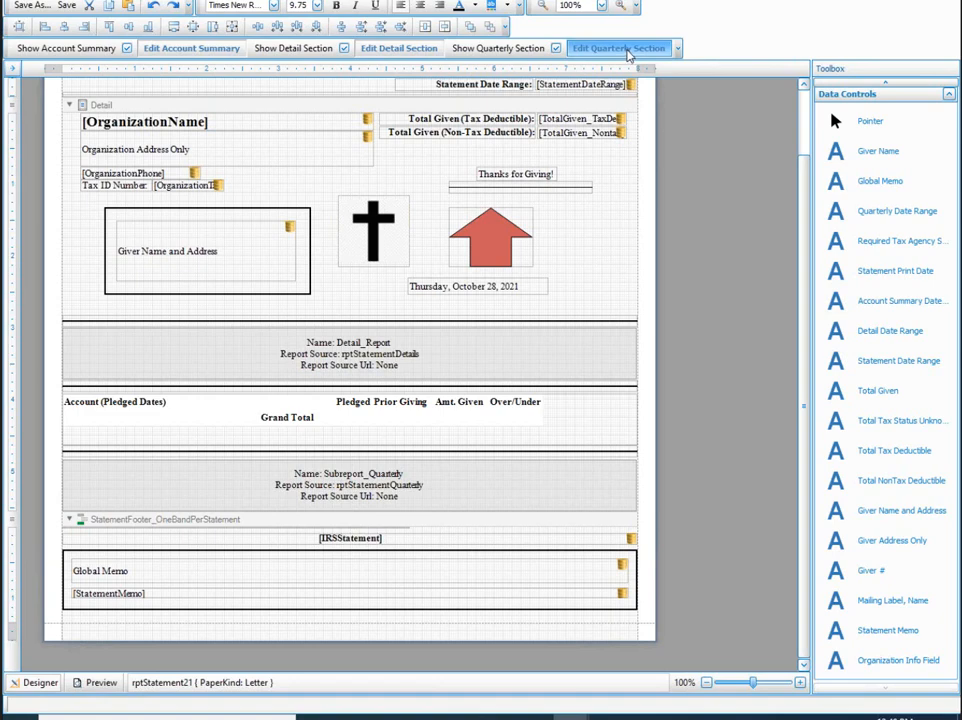
left_click(627, 50)
left_click_drag(288, 12, 432, 210)
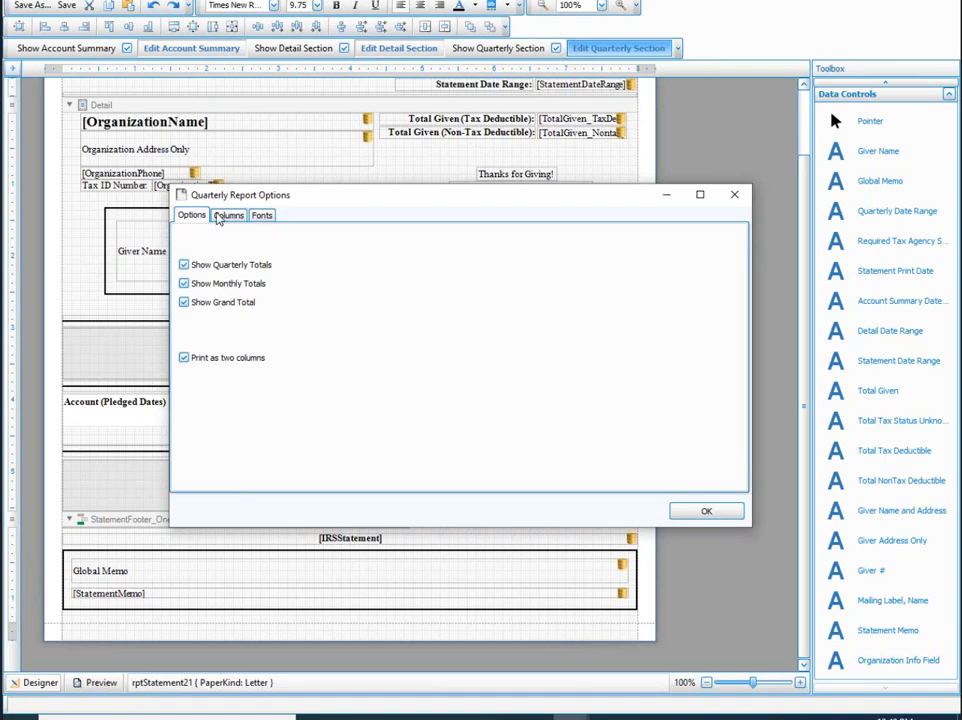
left_click(226, 215)
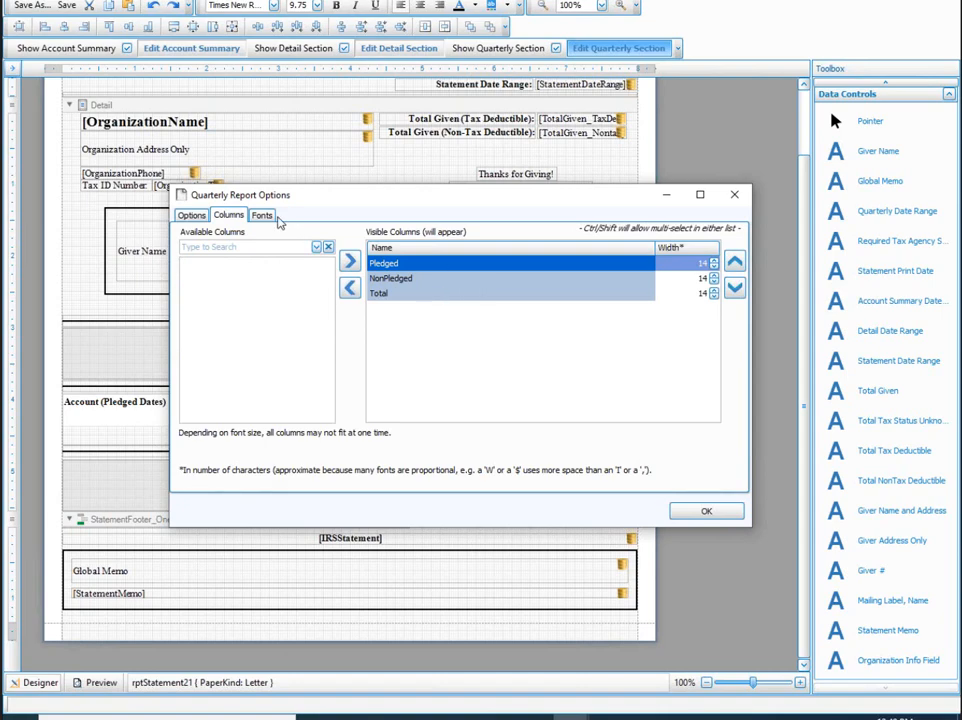
left_click(262, 215)
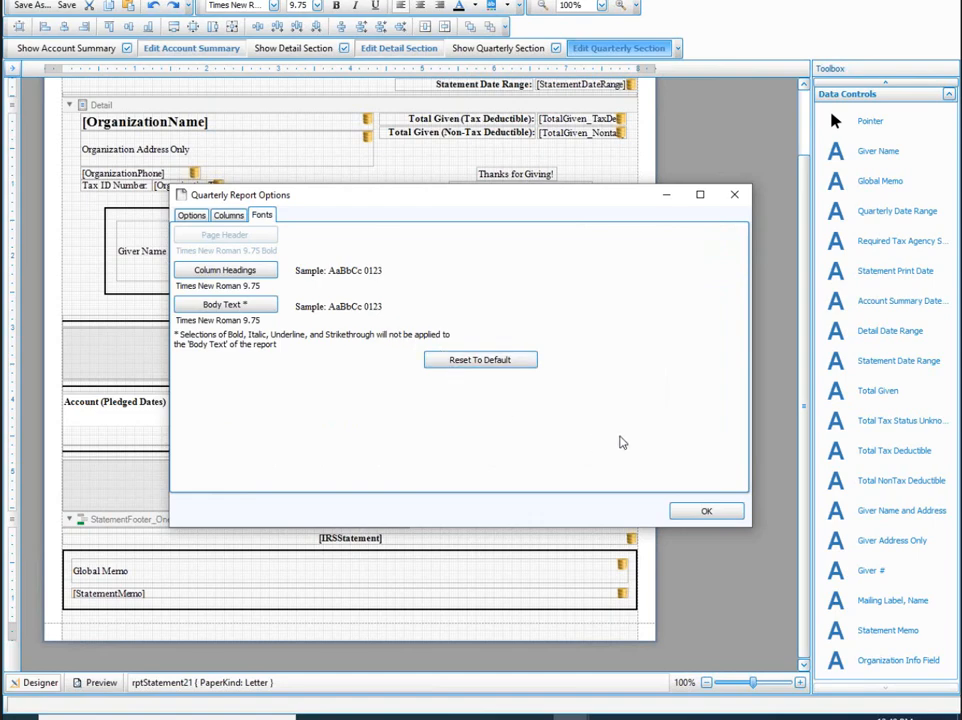
left_click(720, 511)
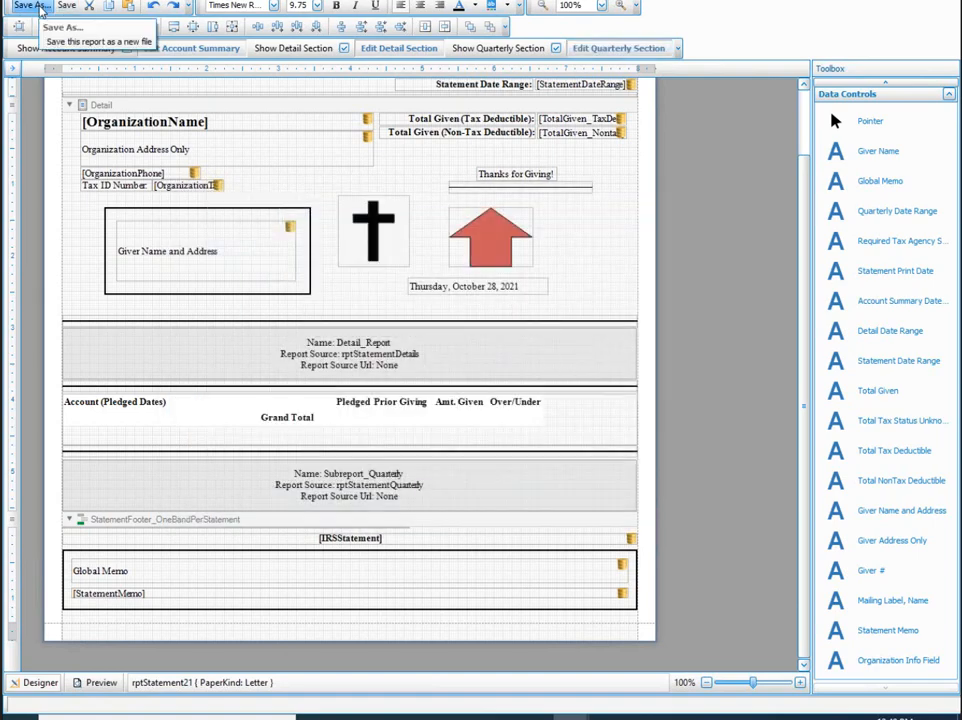
Step: Save the statement as a new layout named "Windowed Envelope Sample"
left_click(40, 8)
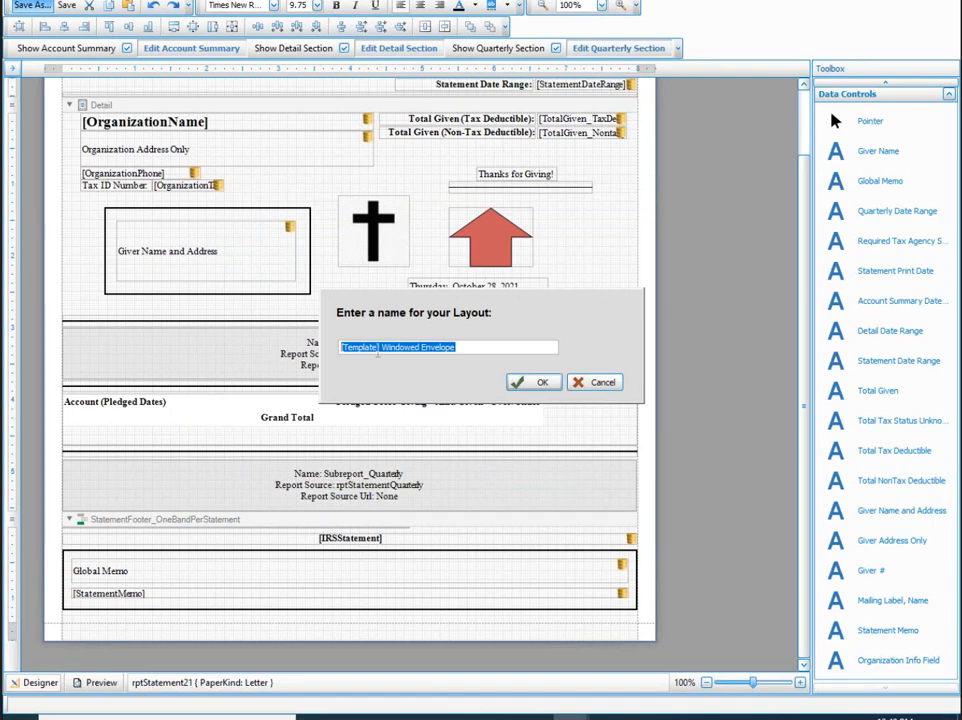
double_click(358, 347)
key("BackSpace")
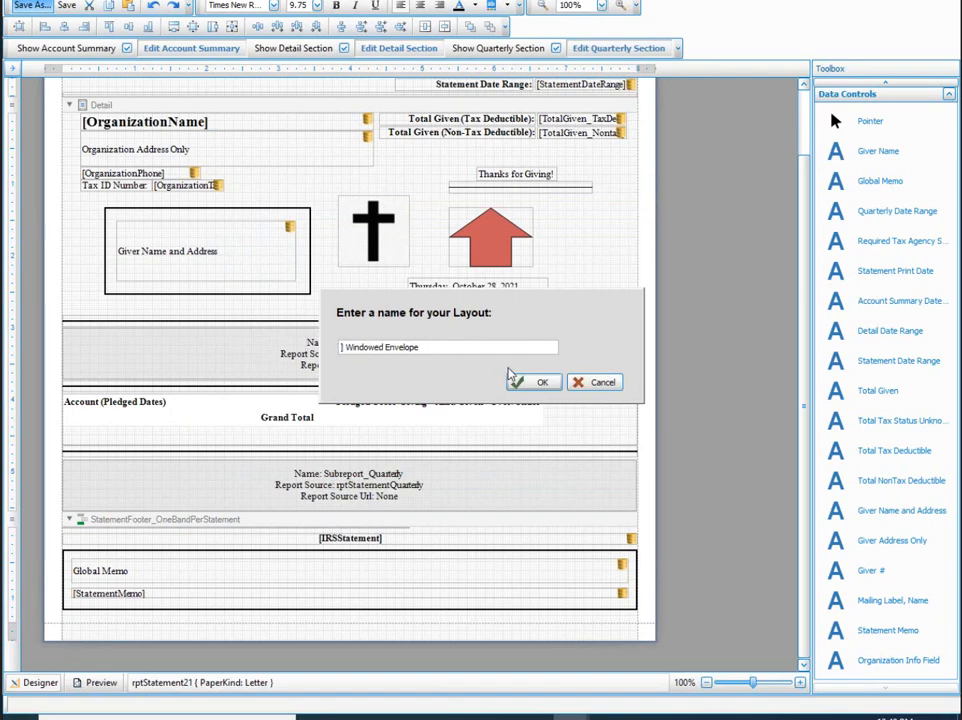
key("Delete")
left_click(482, 347)
type("Sample")
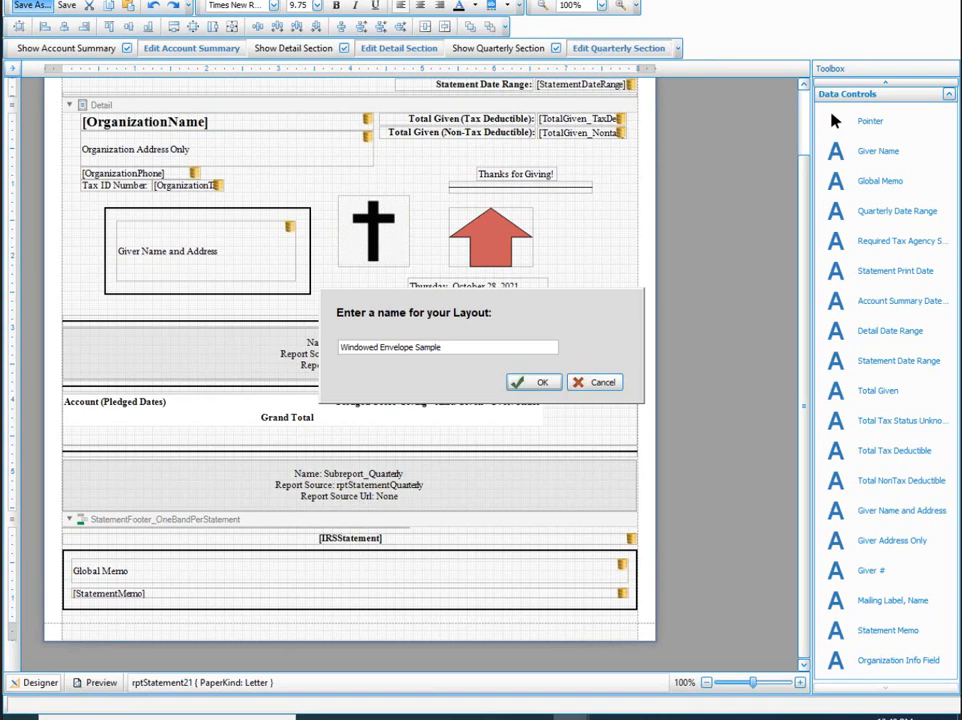
left_click(540, 383)
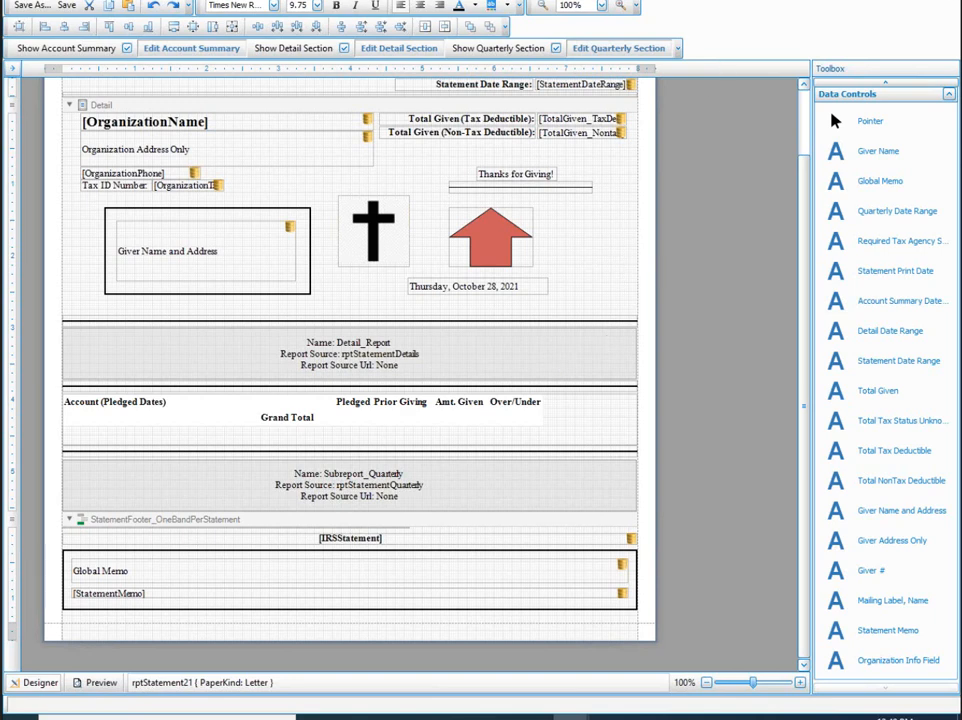
Step: Leave the Statement Designer and preview the givers' statements in the Windowed Envelope Sample layout
left_click(941, 1)
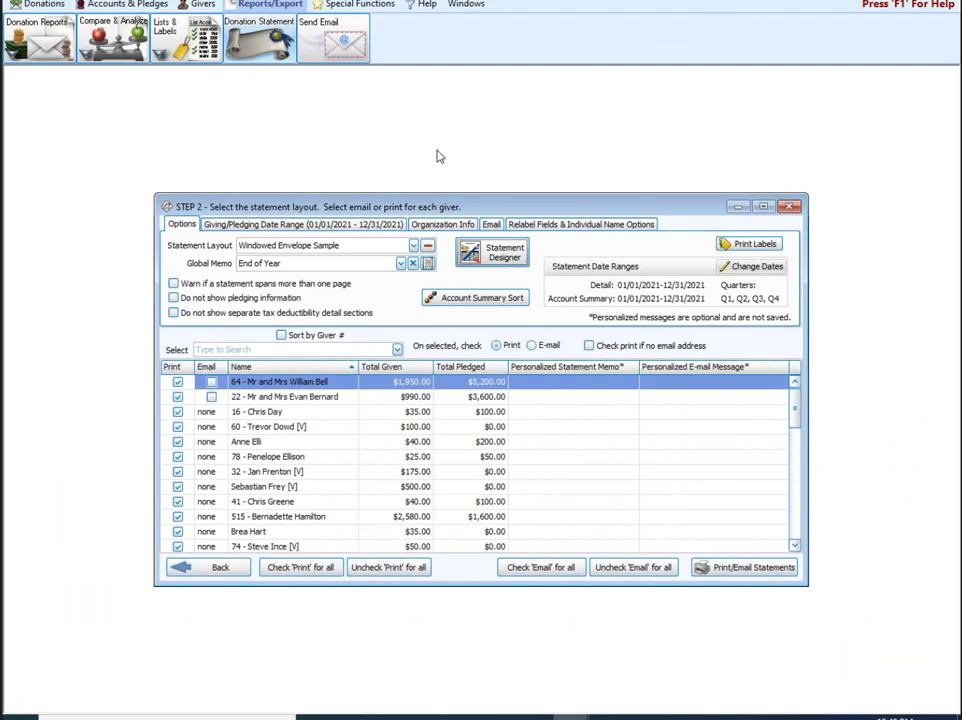
left_click(752, 567)
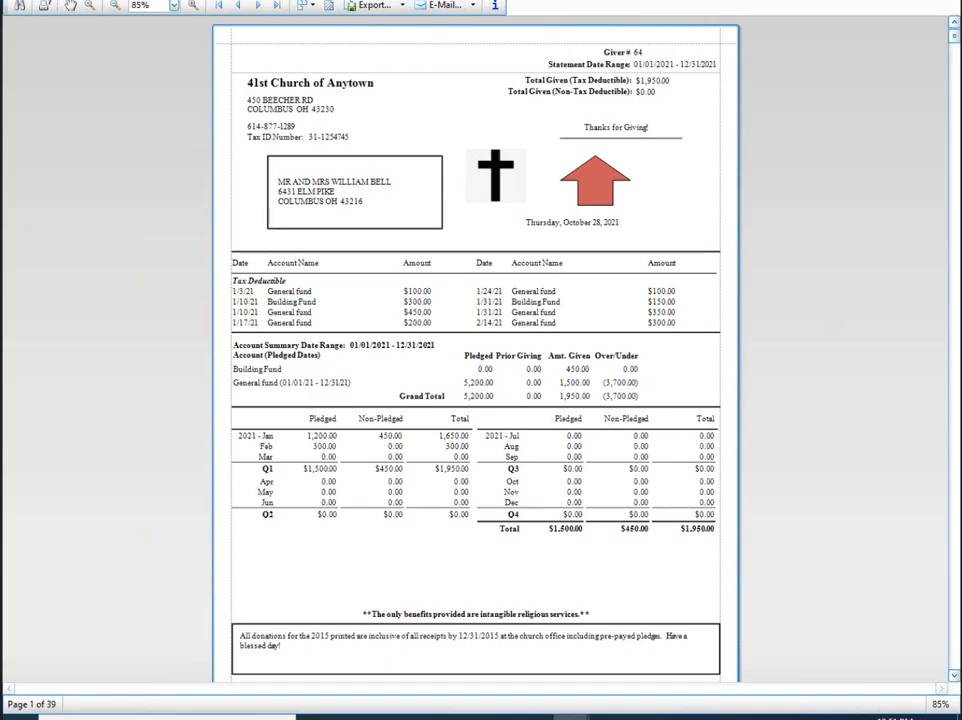
left_click(944, 2)
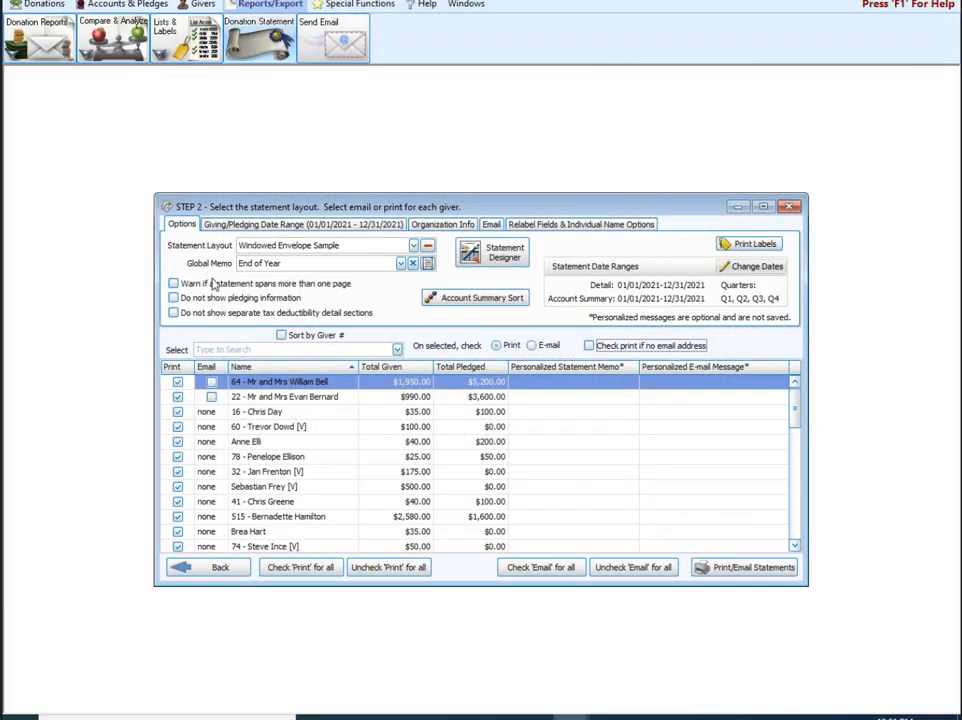
Step: Update the End of Year global memo so its donation year reads 2021 and its receipt date 12/31/2021
left_click(427, 263)
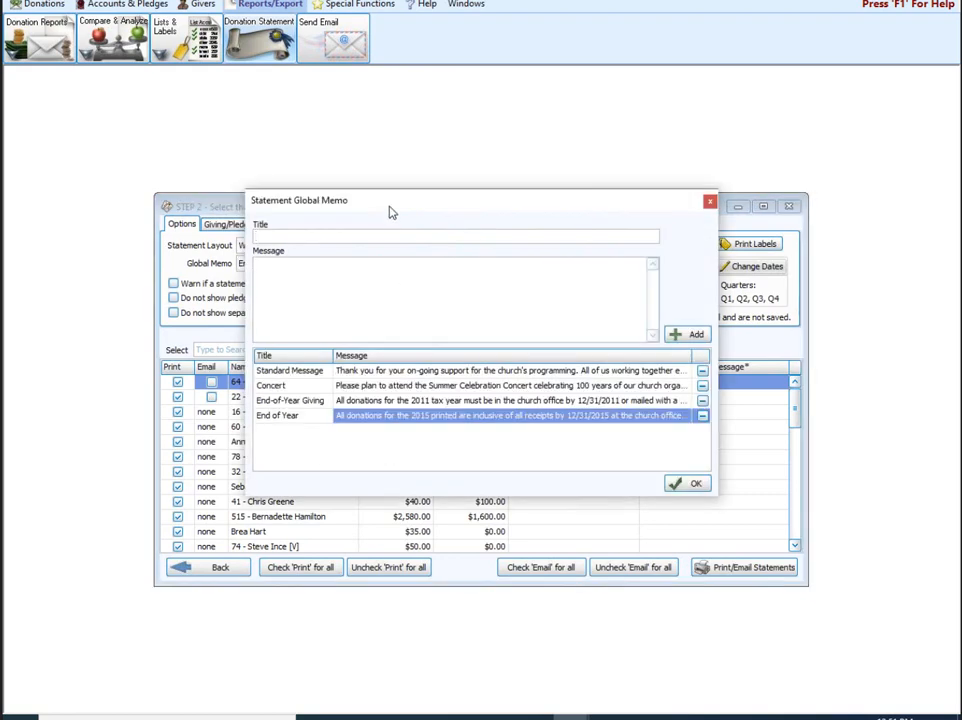
left_click_drag(378, 212, 375, 273)
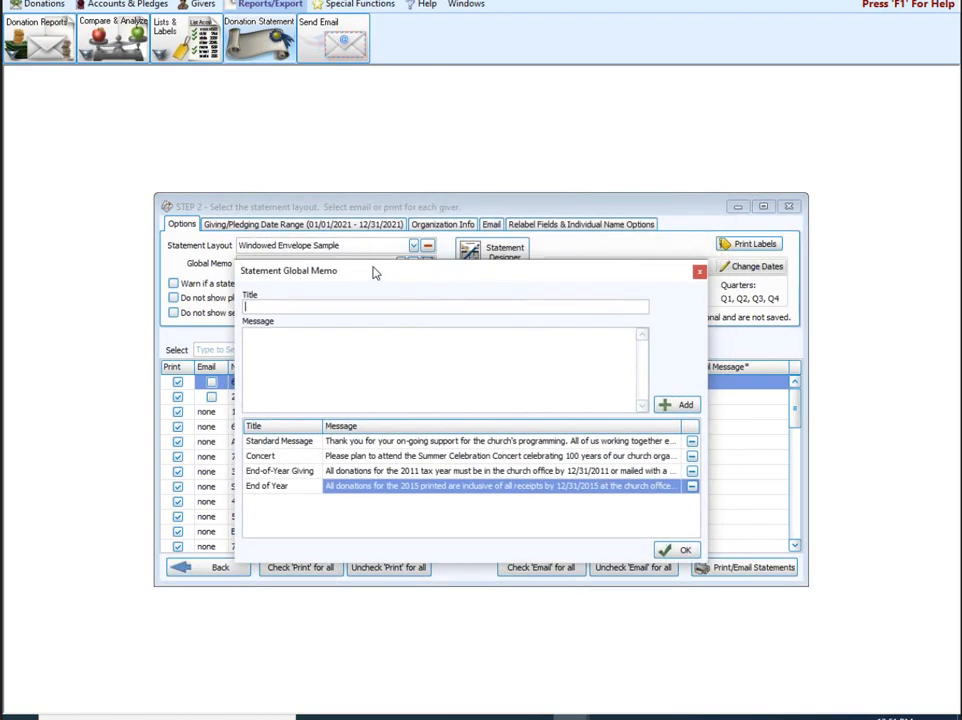
left_click(673, 489)
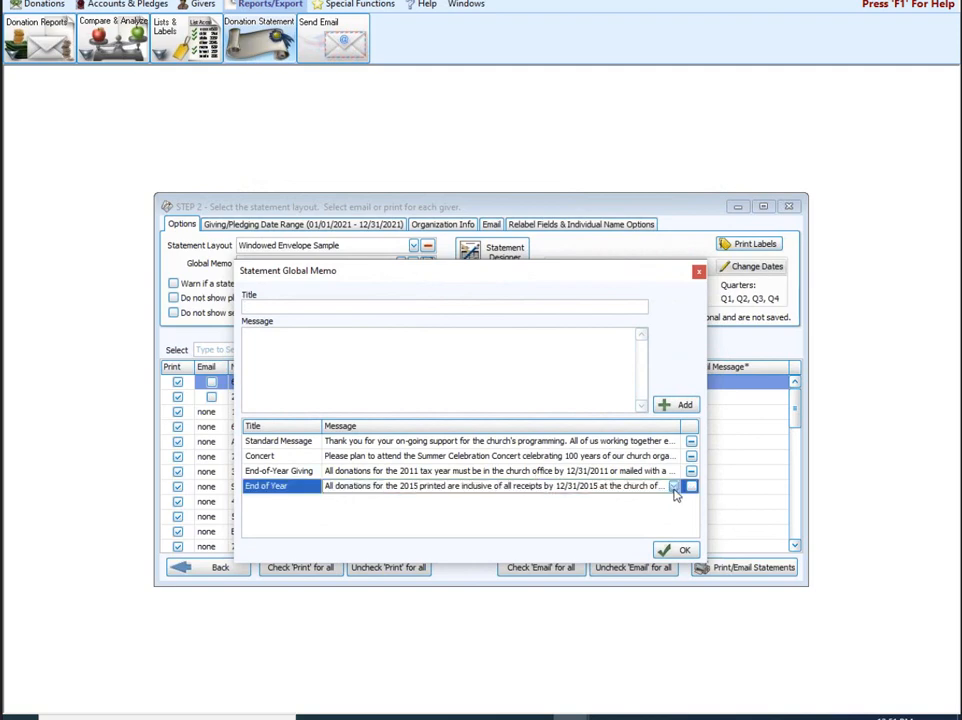
left_click(674, 487)
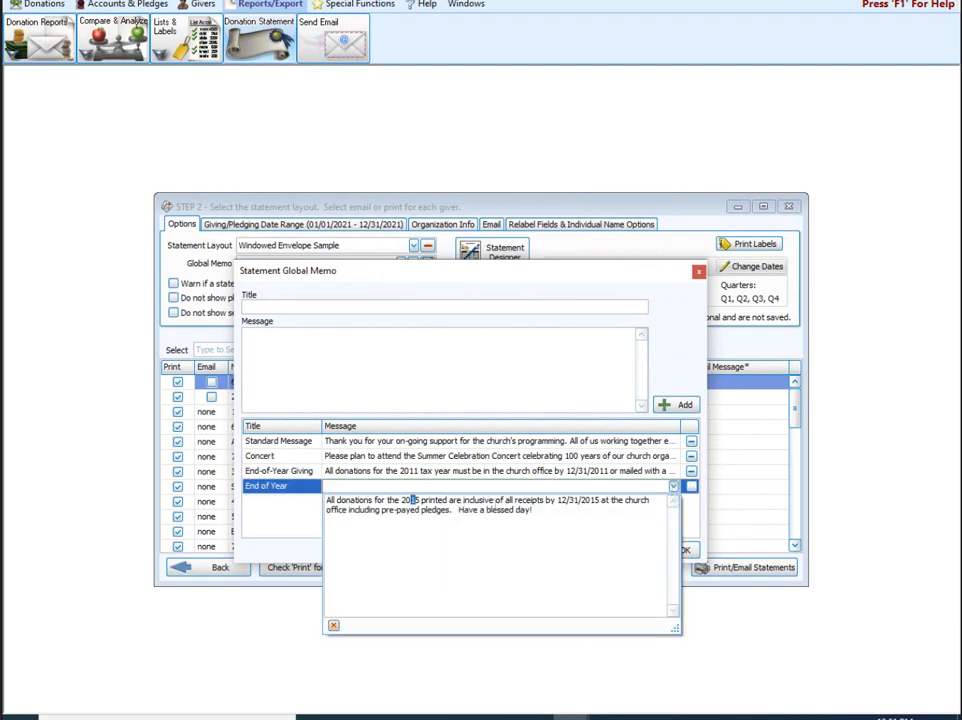
key("Delete")
type("21")
key("Delete")
key("BackSpace")
type("21")
left_click(636, 442)
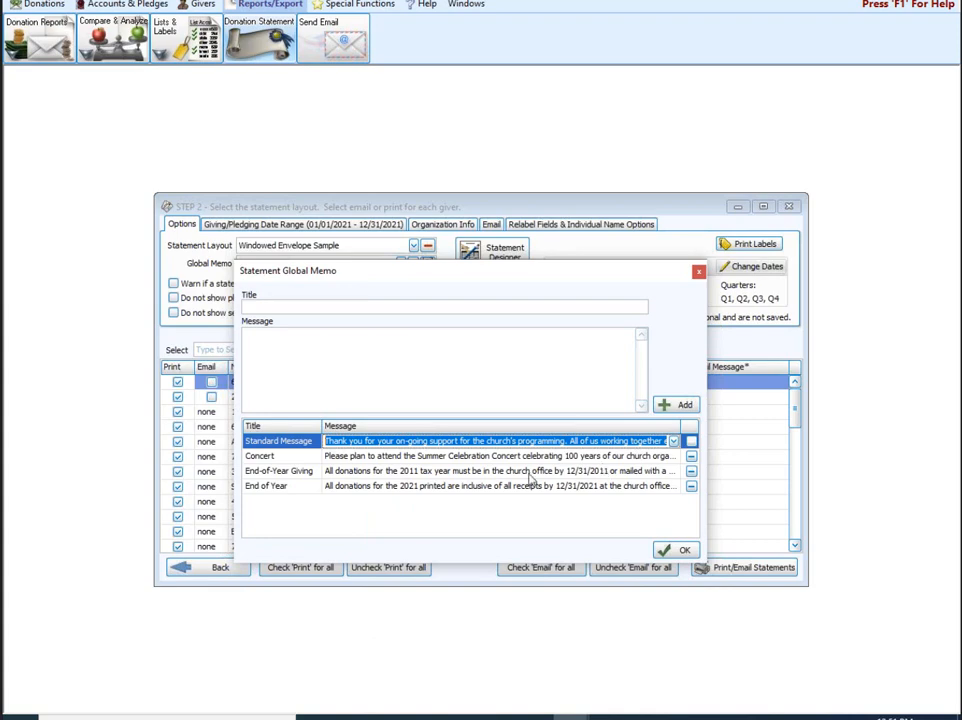
left_click(284, 488)
left_click(674, 550)
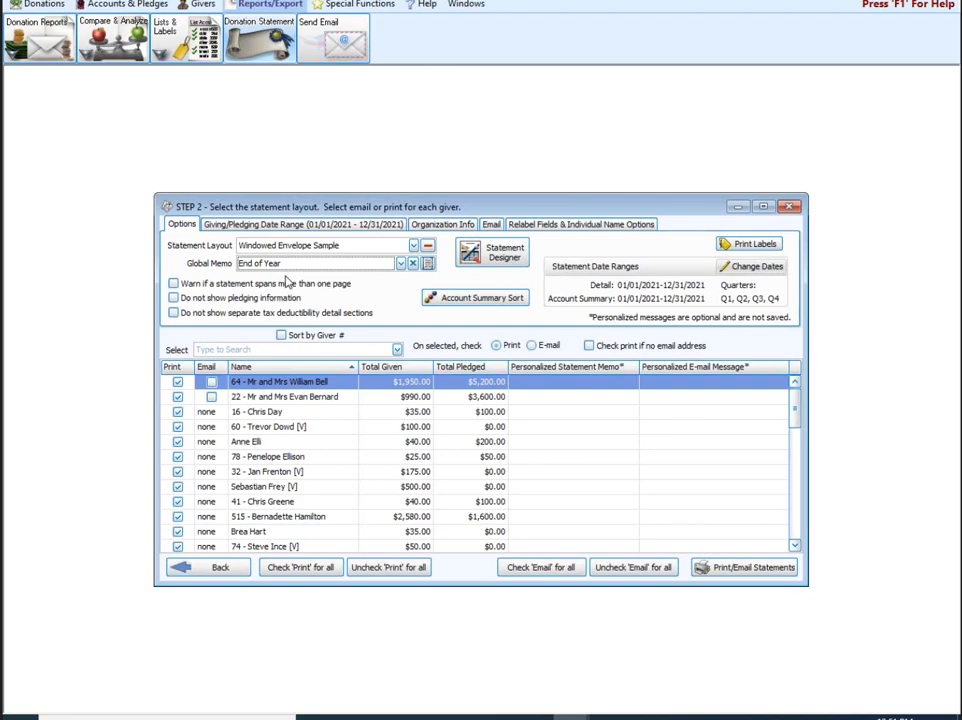
Step: Preview the statements with pledging information hidden, and turn that option off again
left_click(182, 299)
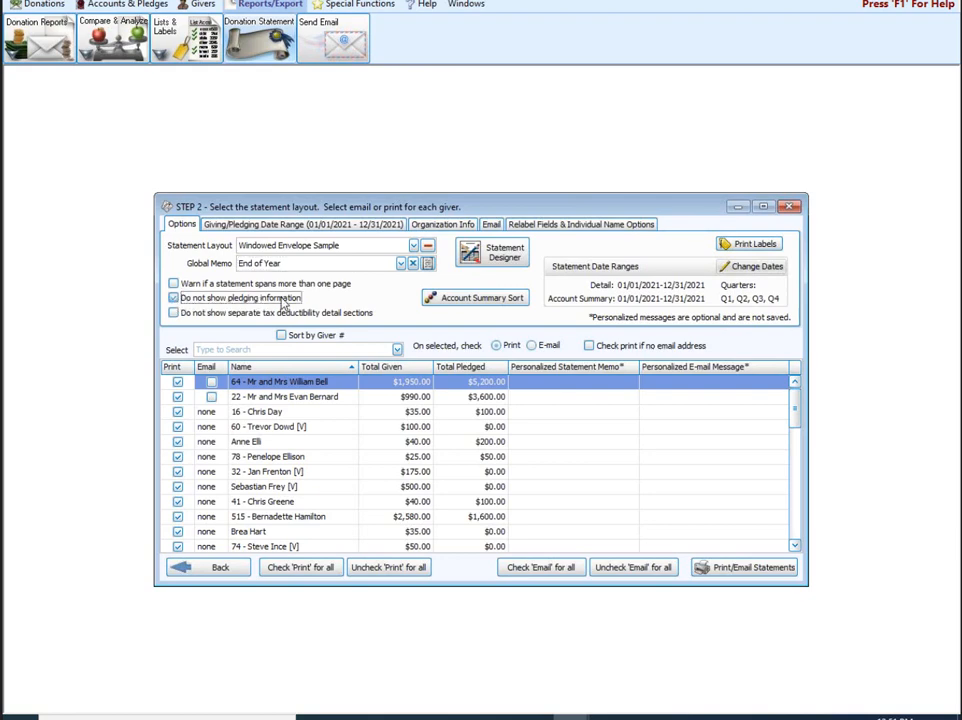
left_click(755, 567)
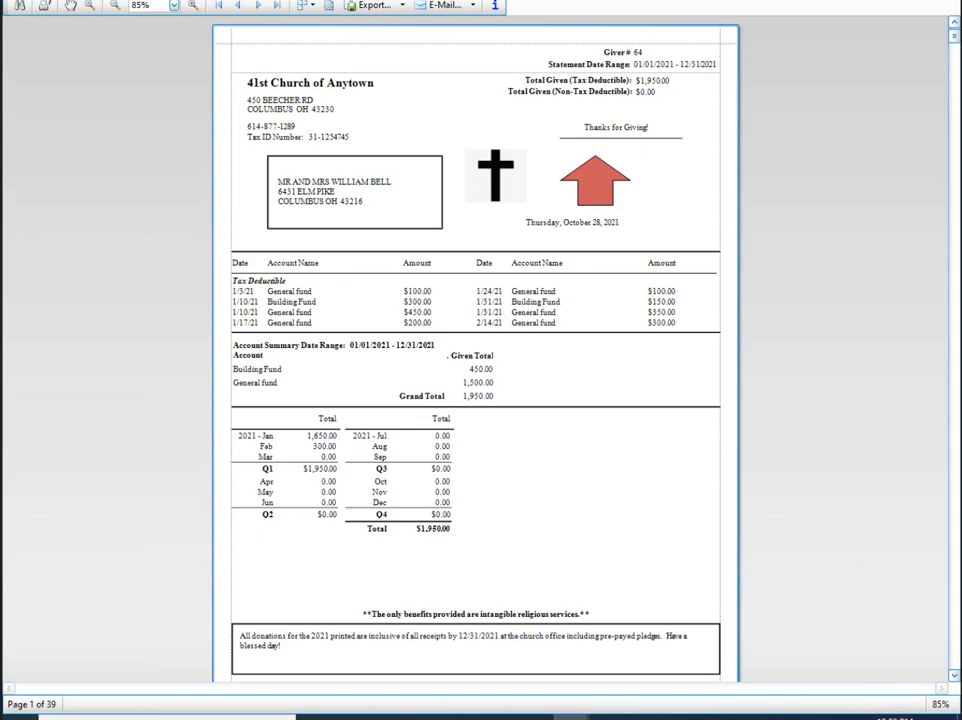
left_click(947, 1)
left_click(217, 299)
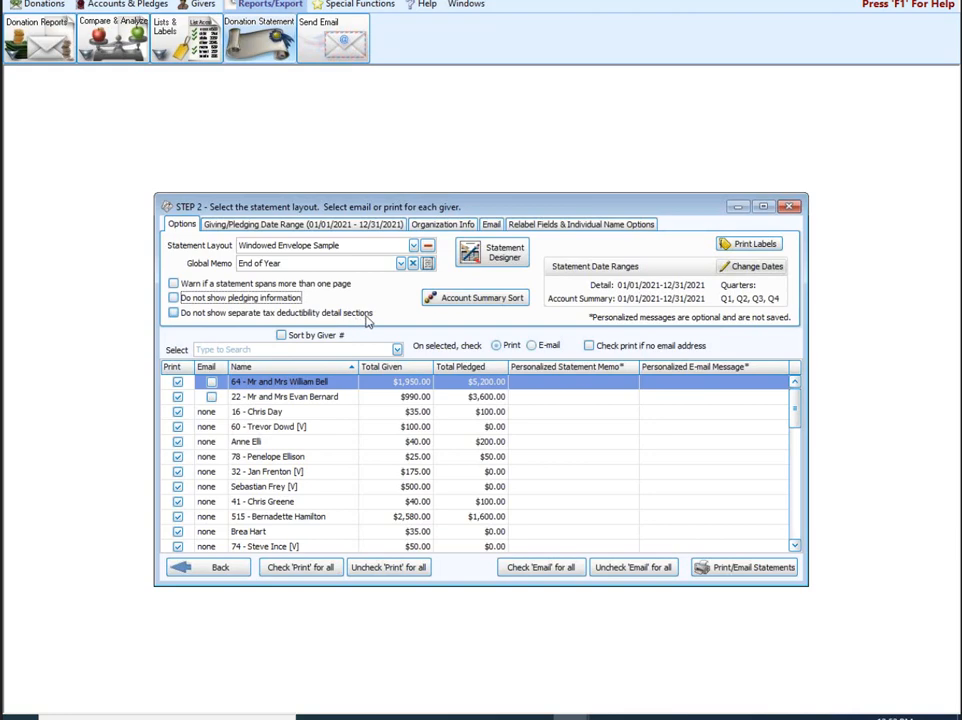
Step: Hide the separate tax deductibility detail sections and relabel the Pledged field as "Est. of Giv."
left_click(251, 318)
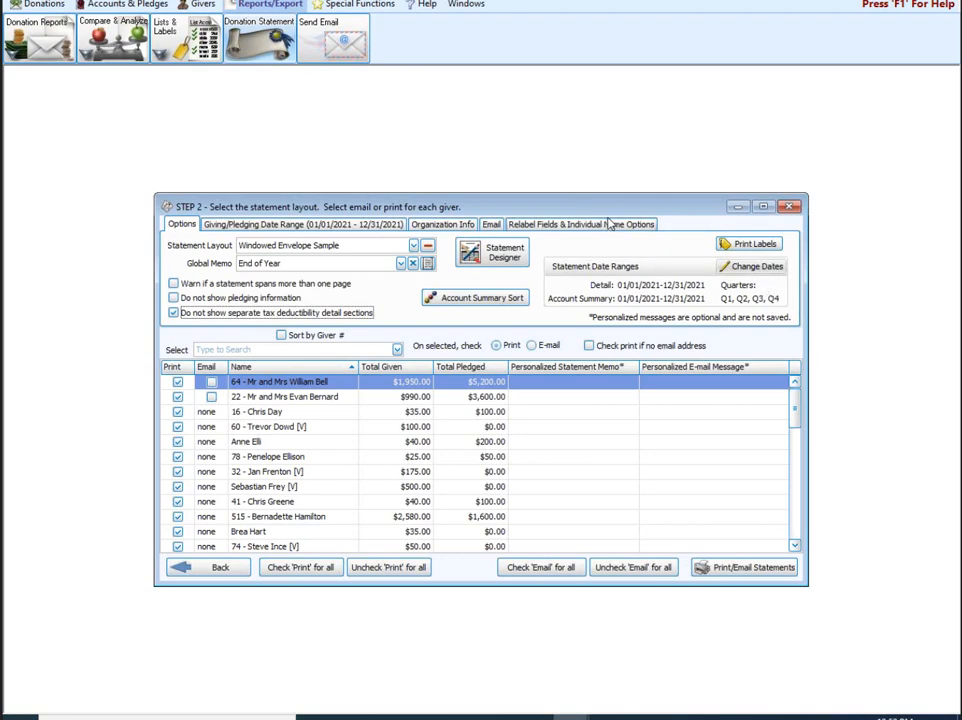
left_click(525, 225)
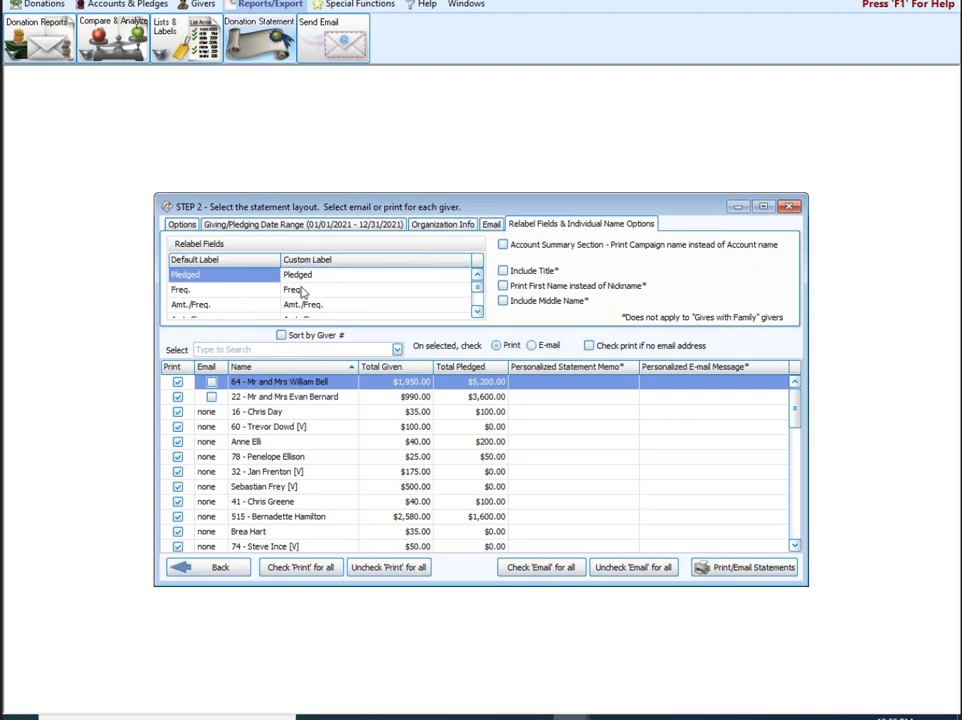
left_click(360, 276)
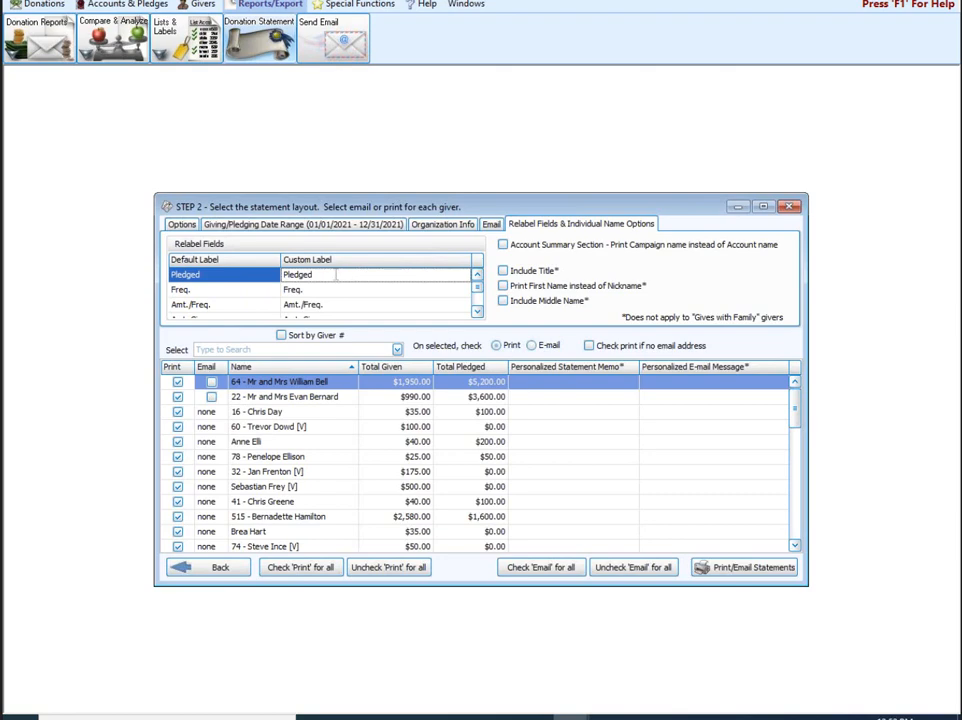
left_click_drag(323, 274, 258, 281)
type("Est. of Govo")
Step: Set the custom label of the Prior Giving field to "PrePaid"
scroll(478, 290, "down", 2)
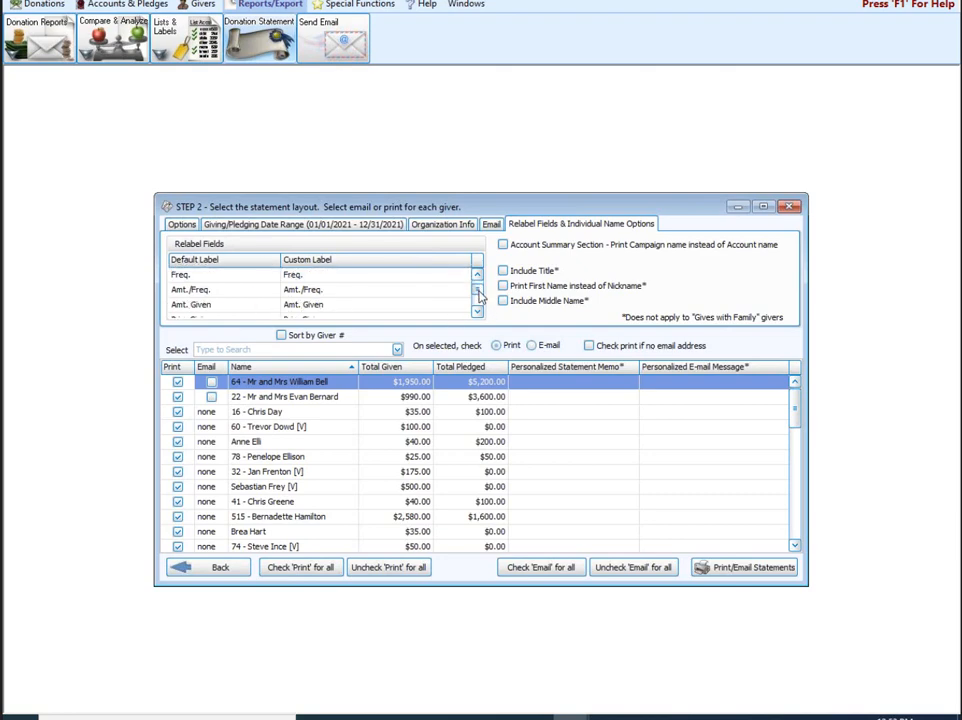
scroll(477, 283, "up", 2)
scroll(478, 283, "down", 2)
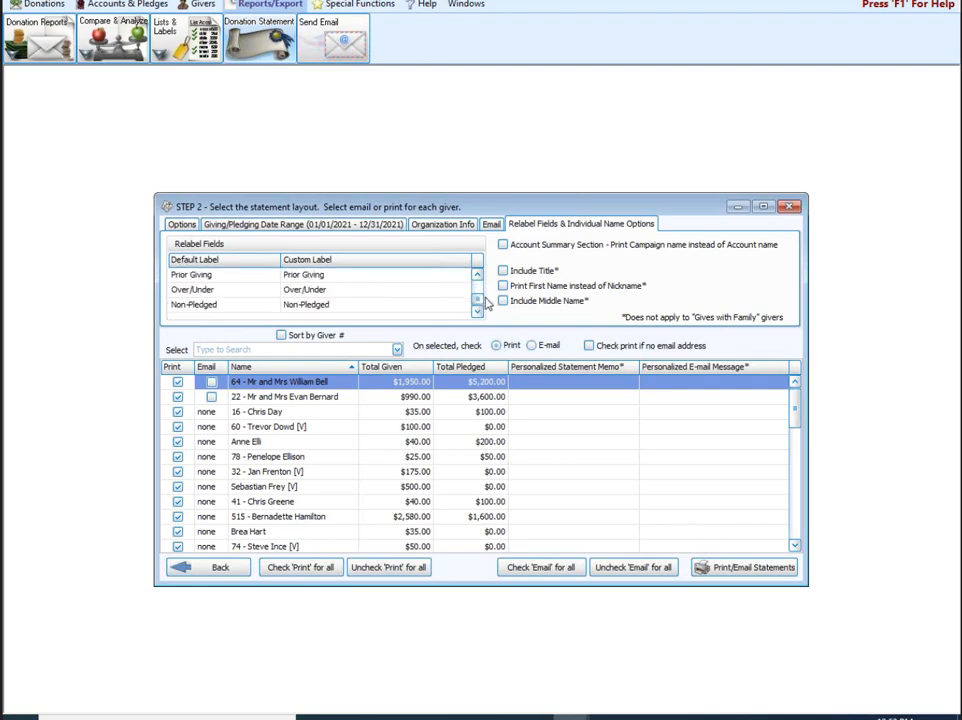
left_click(377, 275)
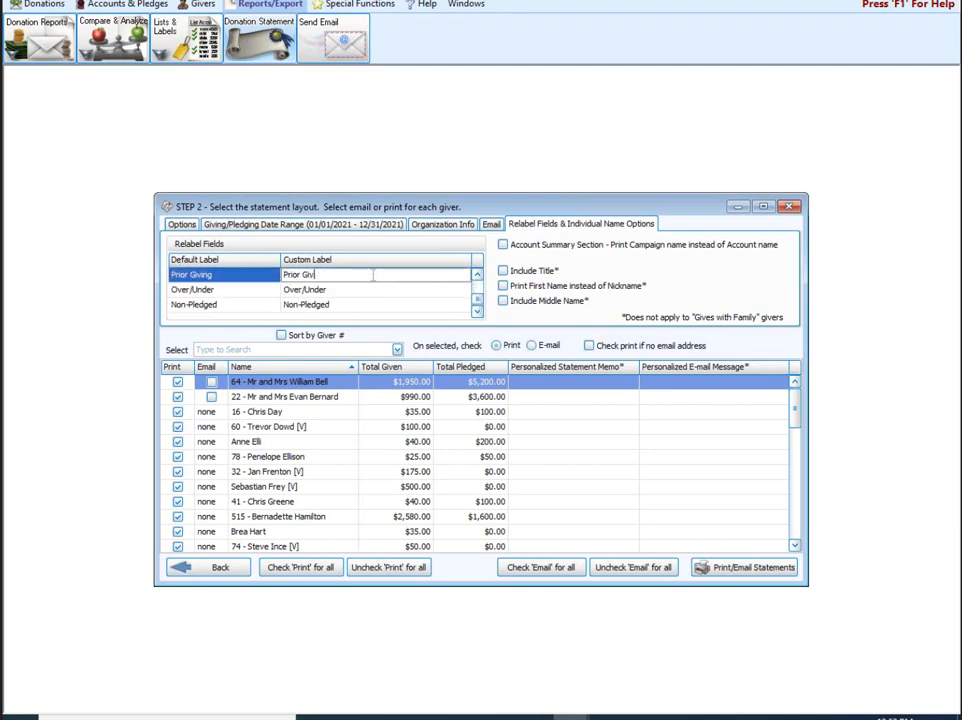
type("PrePaid")
Step: Preview the givers' statements with the relabeled fields, review the first two pages, and close the preview
left_click(194, 227)
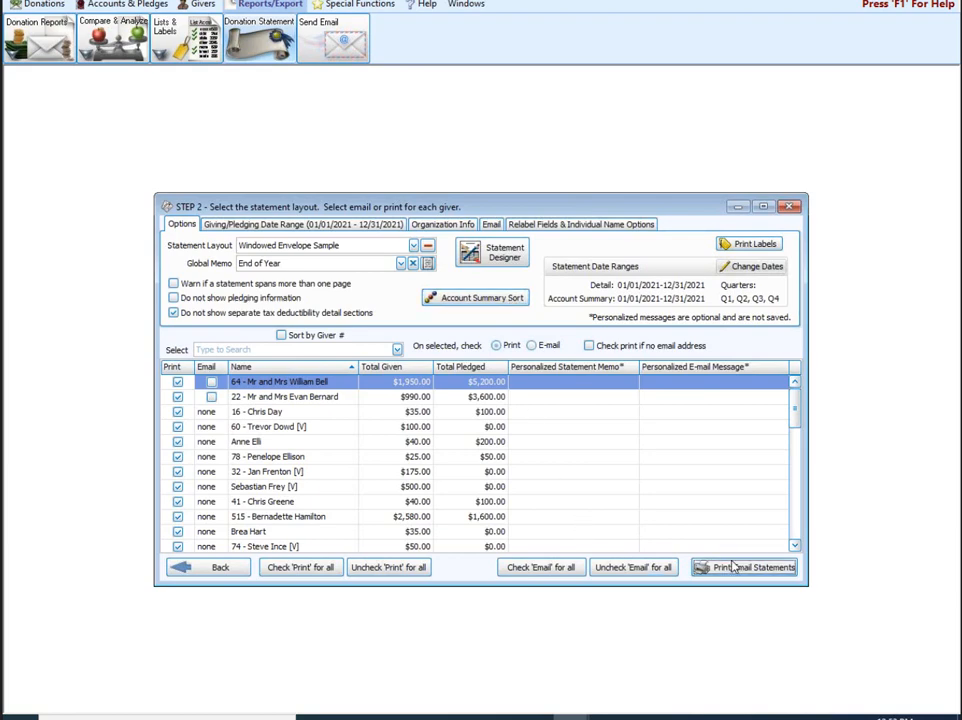
left_click(734, 567)
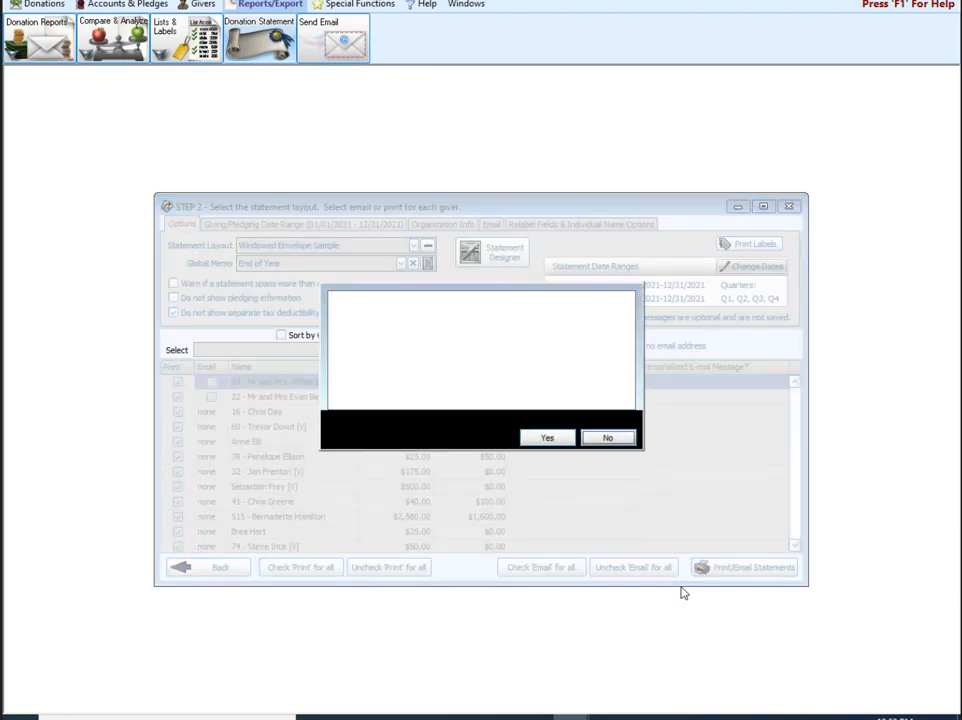
left_click(551, 439)
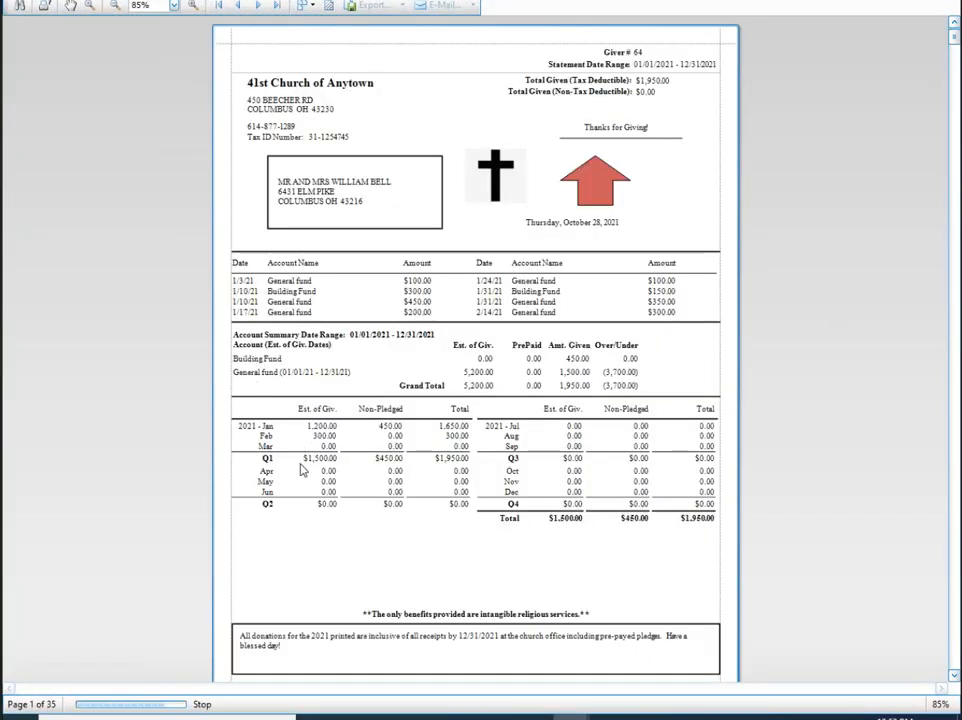
scroll(302, 470, "down", 10)
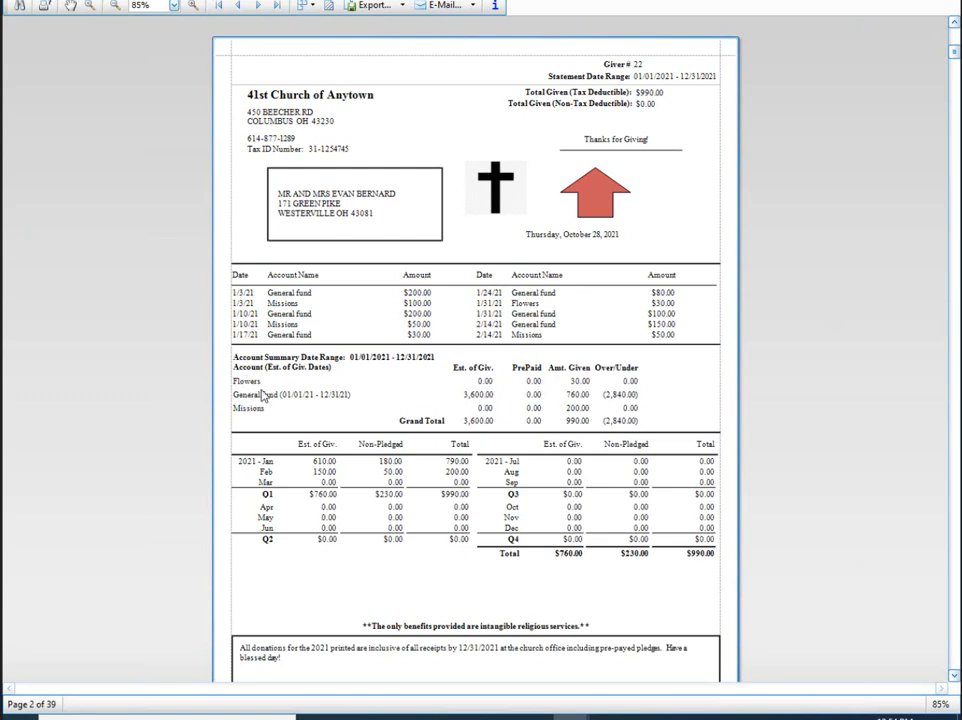
left_click(946, 1)
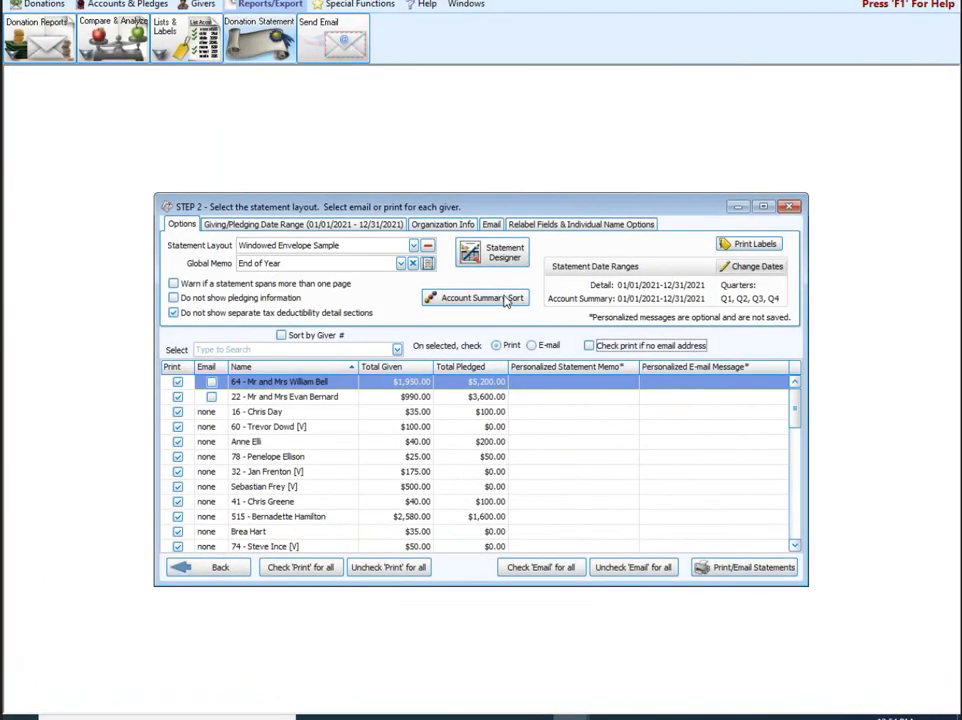
Step: Reorder the account summary by moving Building Fund down three places and Crop Walk to the start of the list
left_click(454, 303)
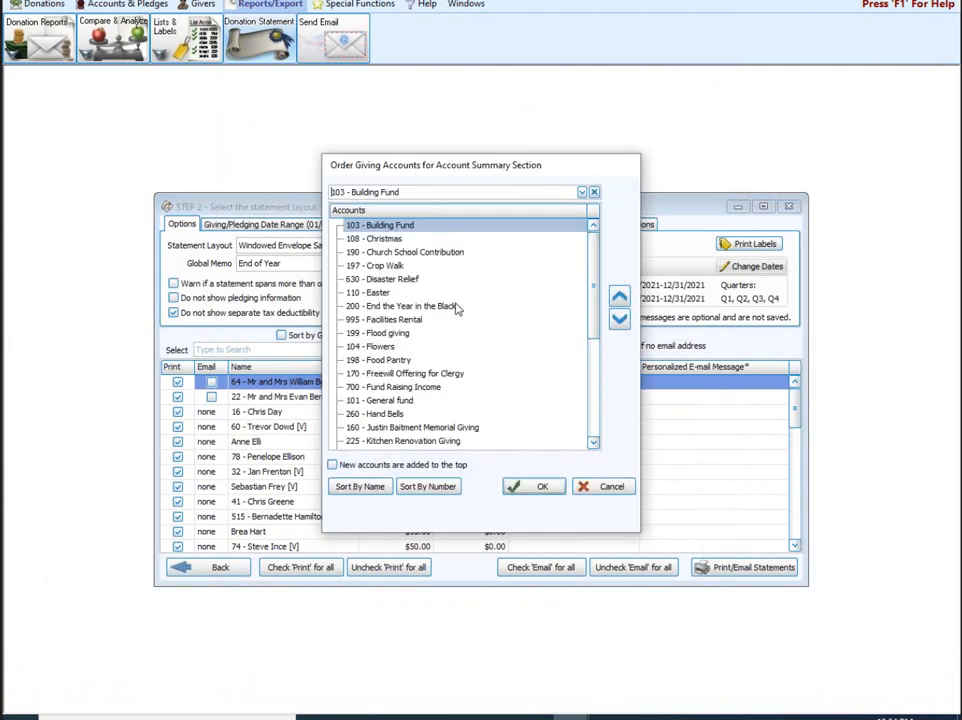
left_click(619, 319)
left_click(619, 319)
left_click(619, 319)
key("Up")
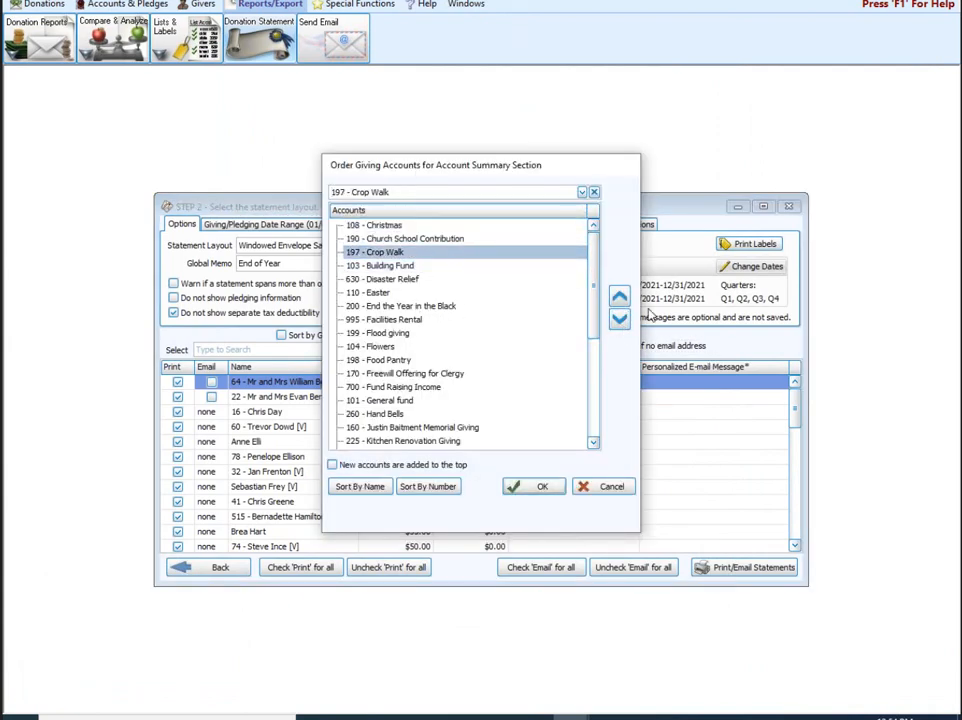
left_click(619, 297)
left_click(619, 297)
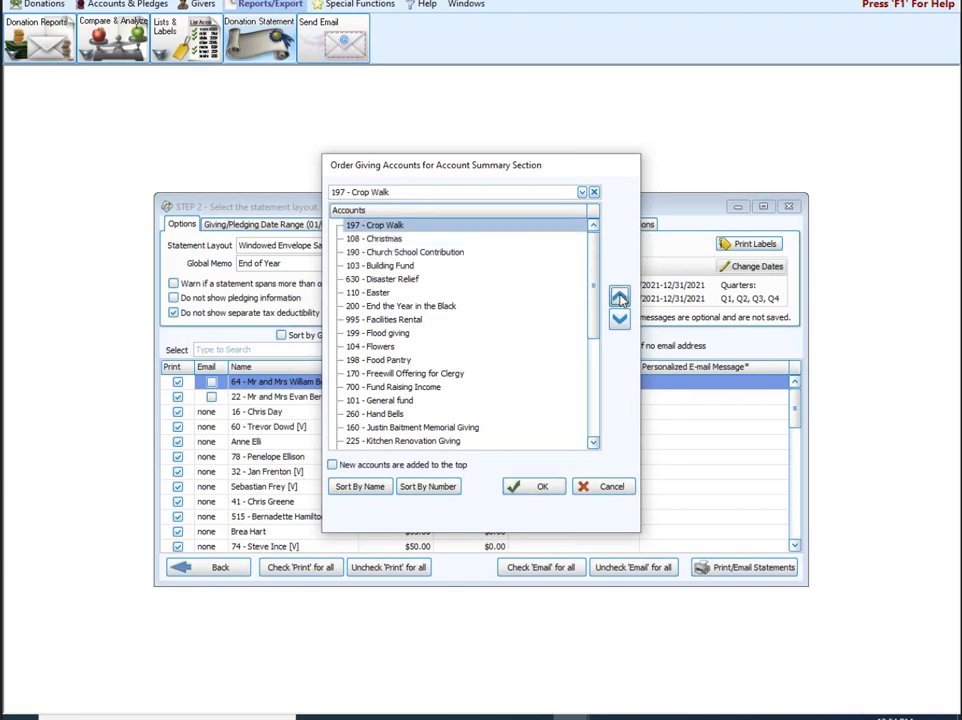
left_click(530, 487)
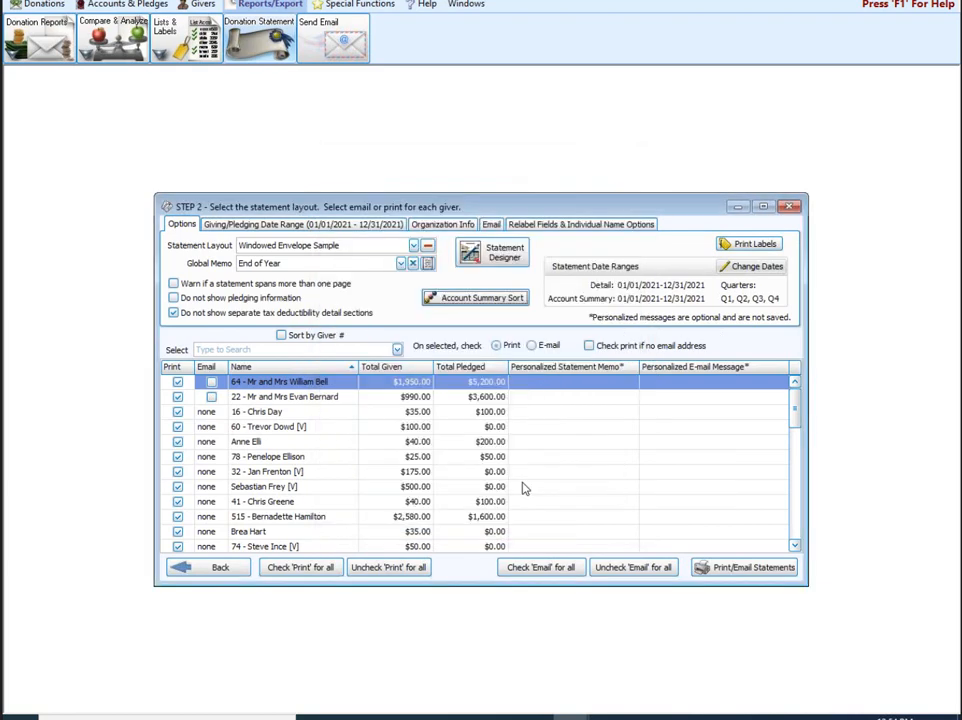